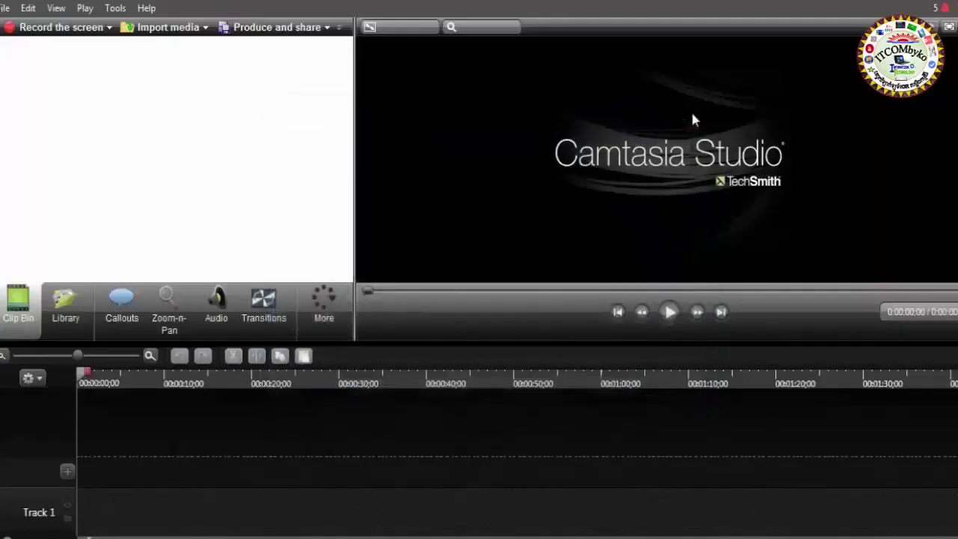
Step: Import the Videologo.mp4 intro into the clip bin
click(177, 29)
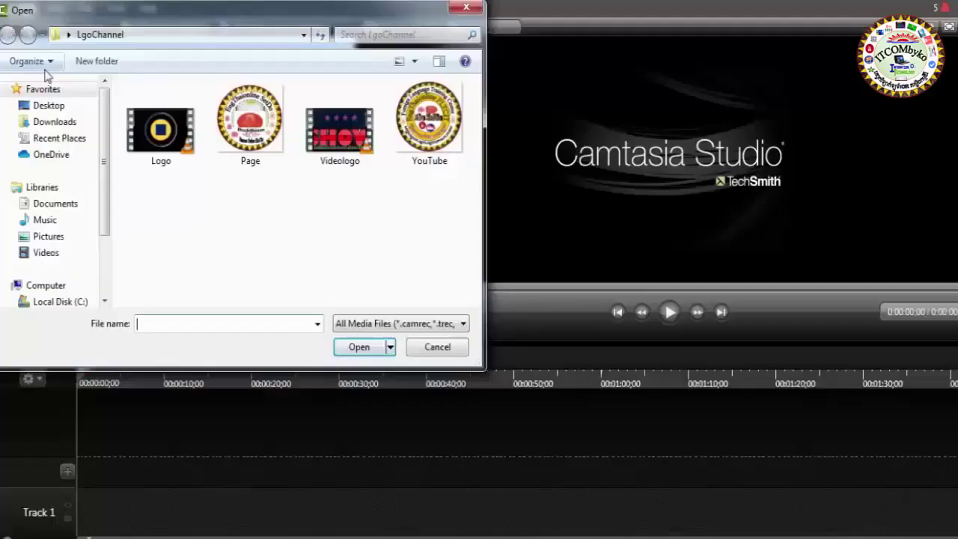
click(340, 134)
click(373, 347)
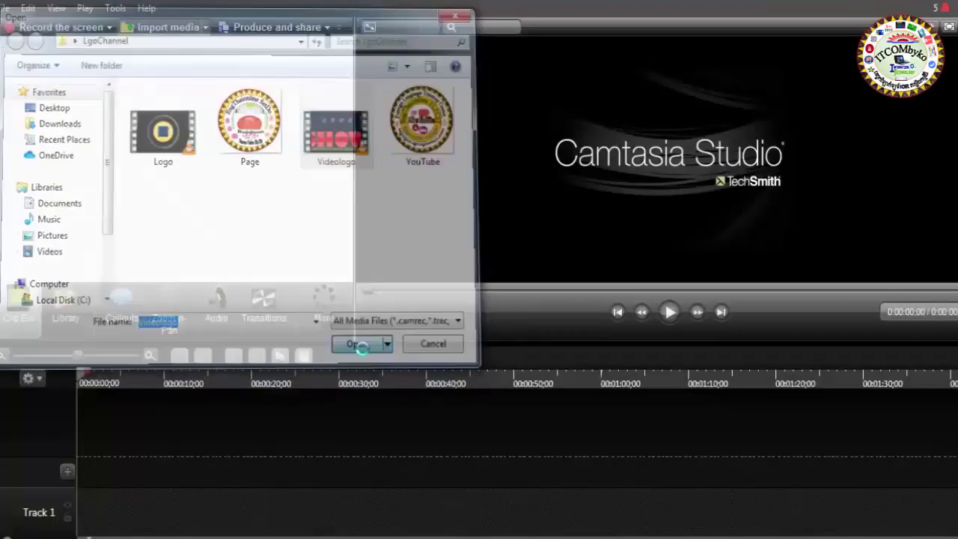
Step: Import the Record_2020 screen recording from the Desktop's LgoChannel folder
click(170, 30)
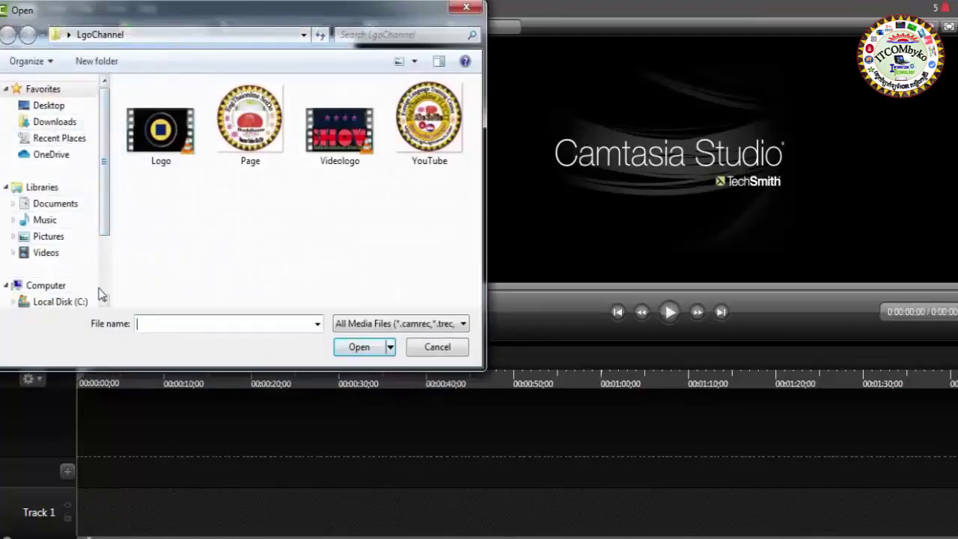
scroll(101, 300, down, 1)
scroll(104, 241, down, 1)
drag(104, 241, 104, 196)
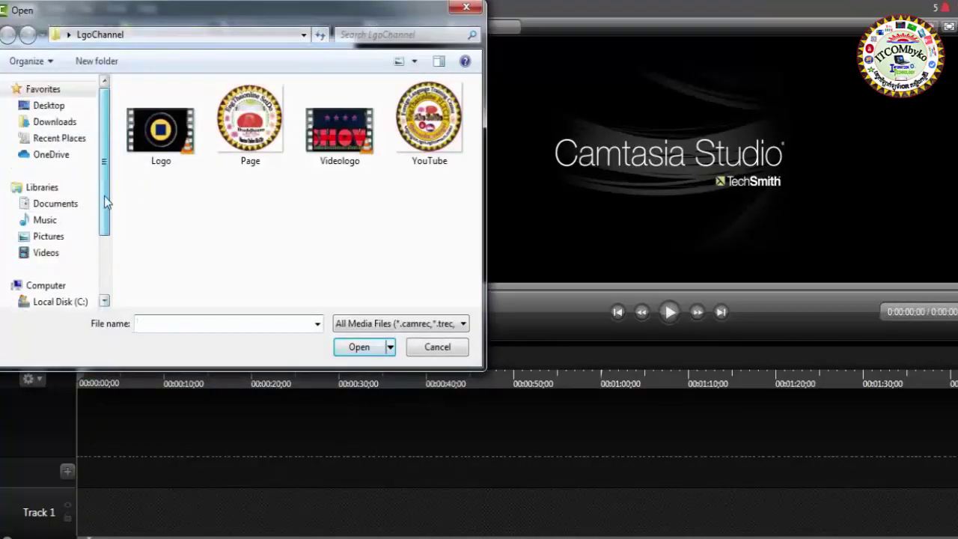
click(105, 300)
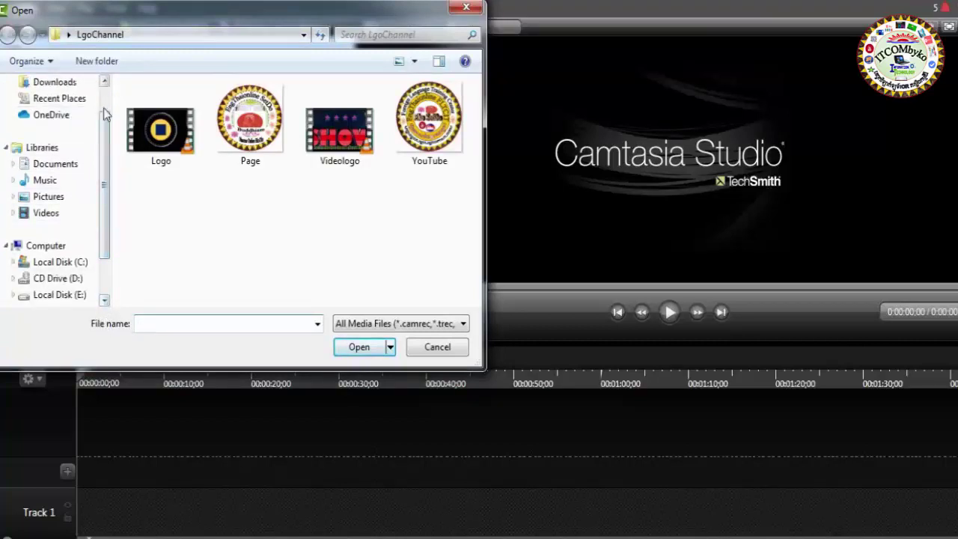
scroll(104, 119, up, 1)
click(61, 118)
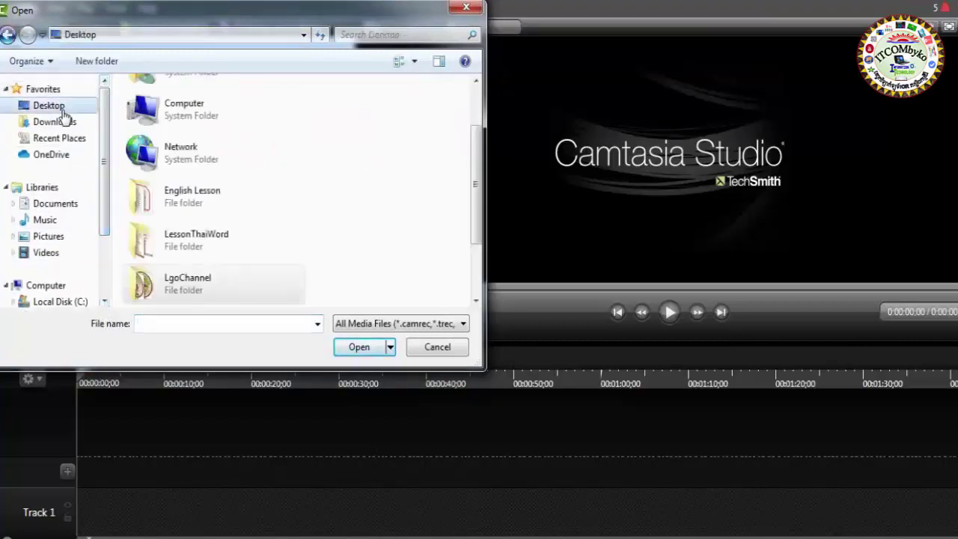
click(254, 276)
scroll(254, 280, down, 2)
double_click(253, 283)
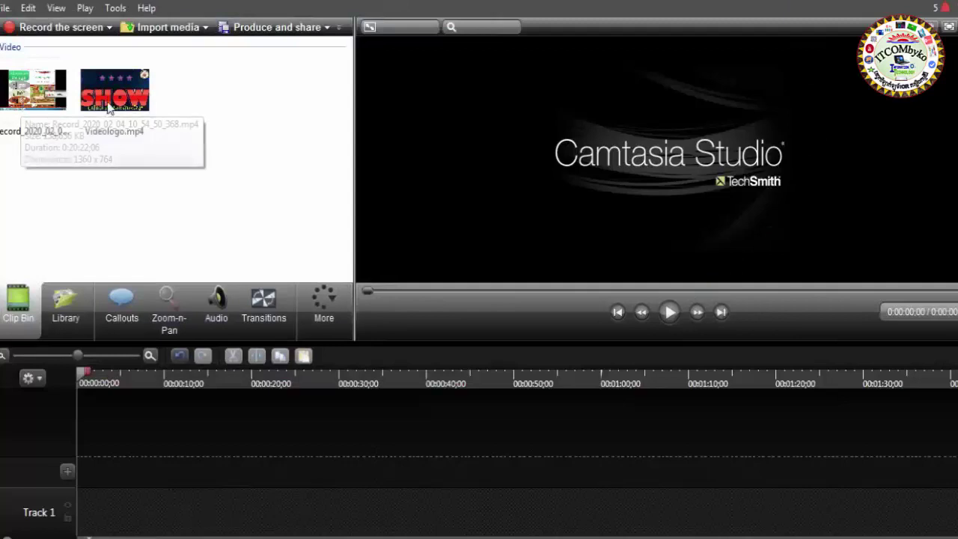
Step: Place Videologo.mp4 on Track 1, preview it, then drag the Record_2020 recording to the timeline
mouse_move(115, 95)
mouse_down()
mouse_move(105, 511)
mouse_move(101, 503)
mouse_up()
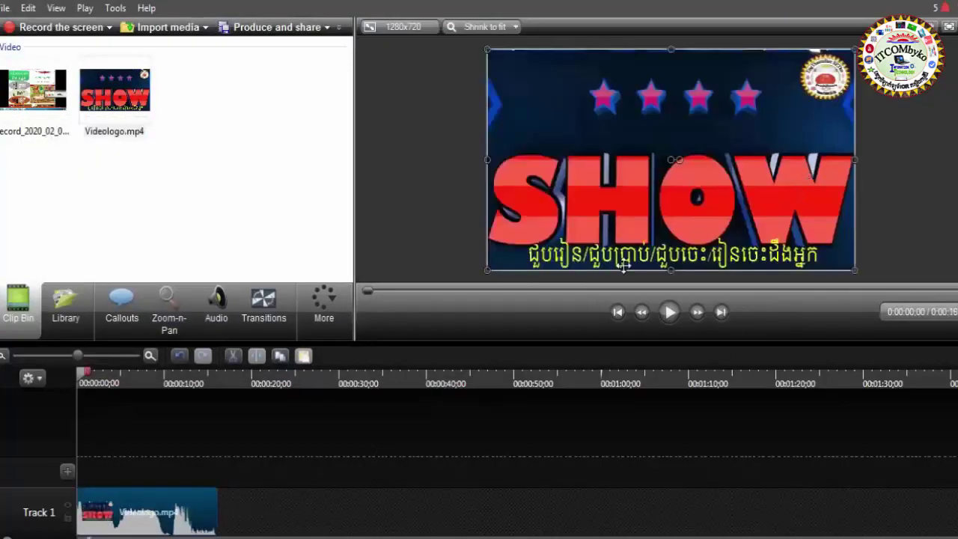
click(671, 313)
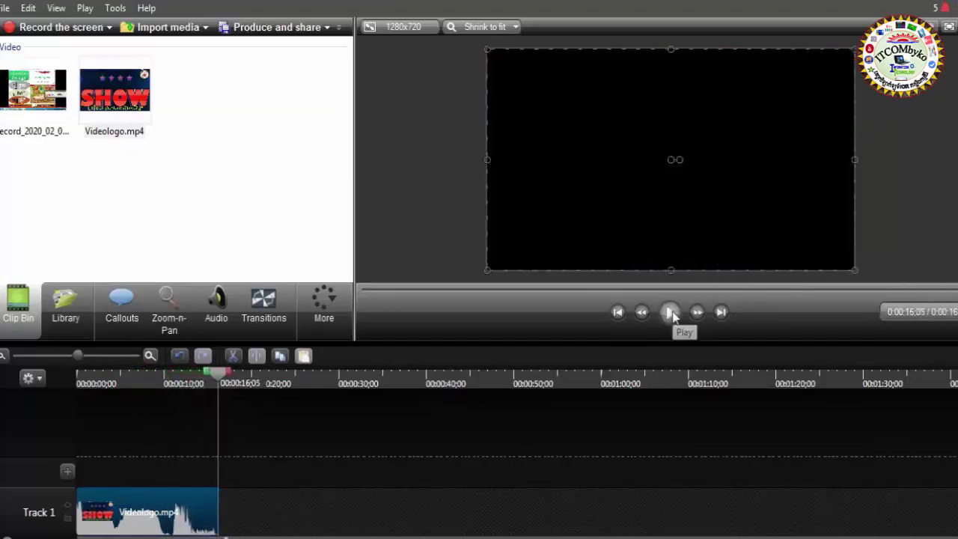
click(670, 313)
click(670, 313)
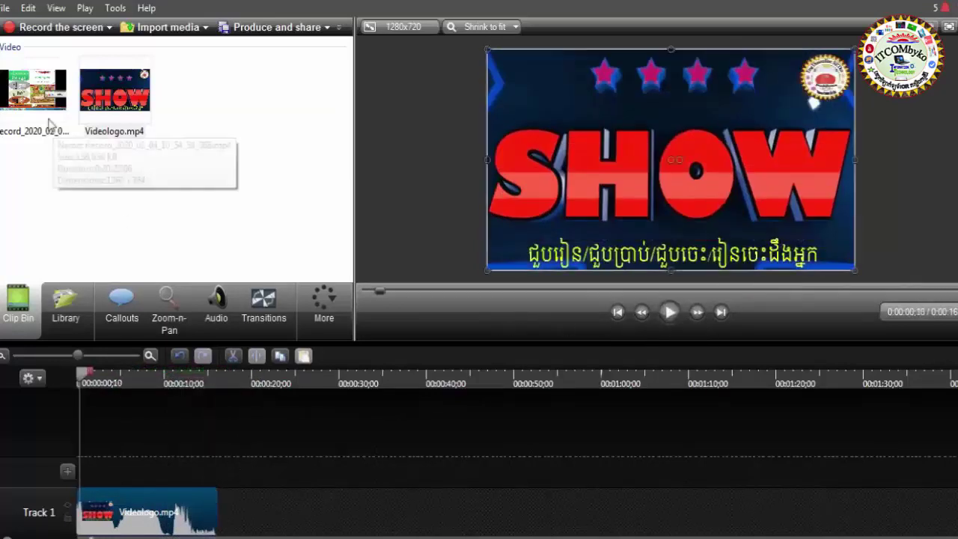
mouse_move(33, 97)
mouse_down()
mouse_move(132, 281)
mouse_move(284, 513)
mouse_move(225, 512)
mouse_up()
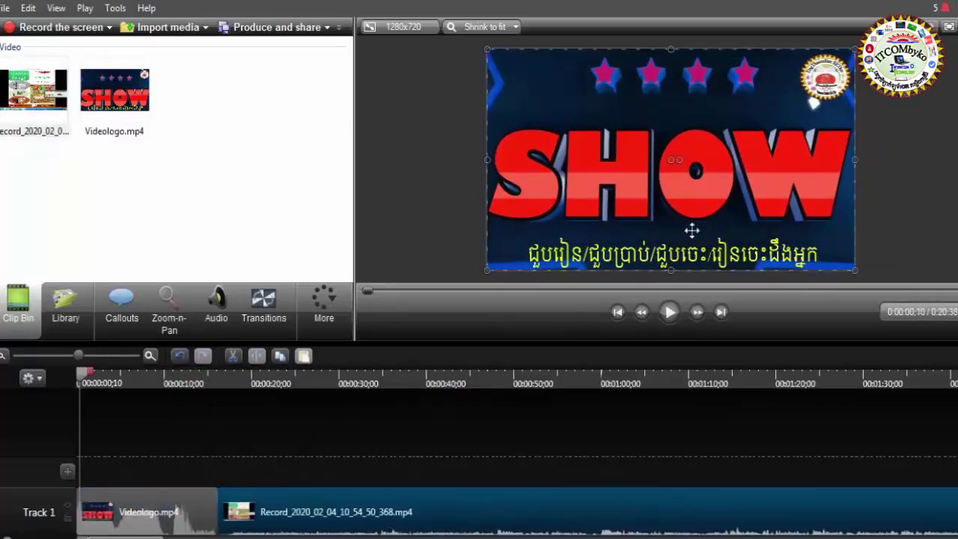
Step: Drop the recording right after the intro at 00:00:16;05 and zoom out to the full timeline
click(341, 523)
drag(352, 515, 348, 512)
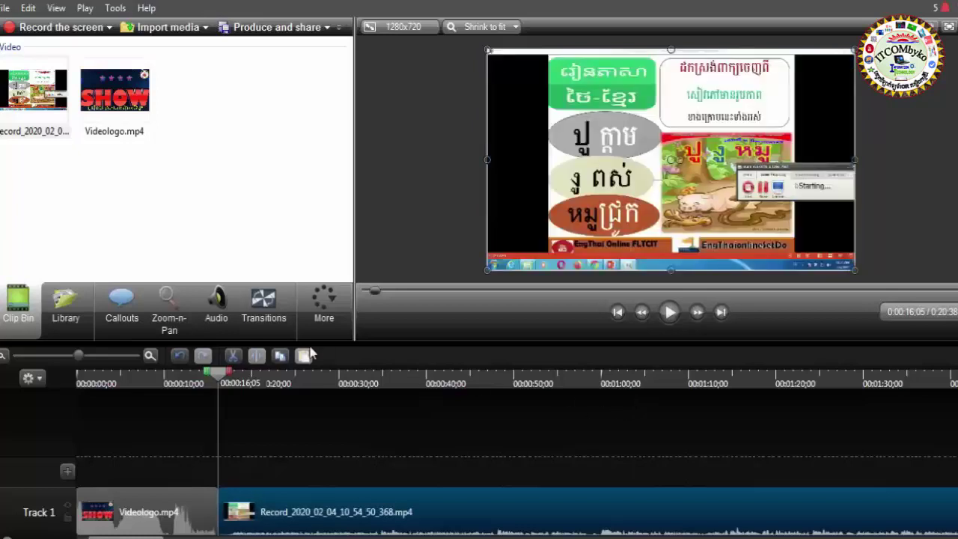
click(63, 357)
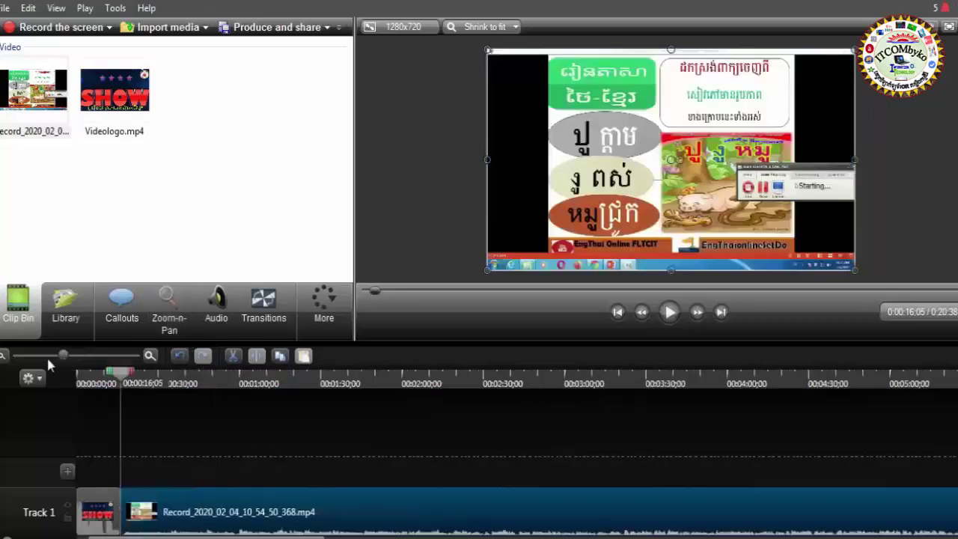
click(48, 357)
click(37, 357)
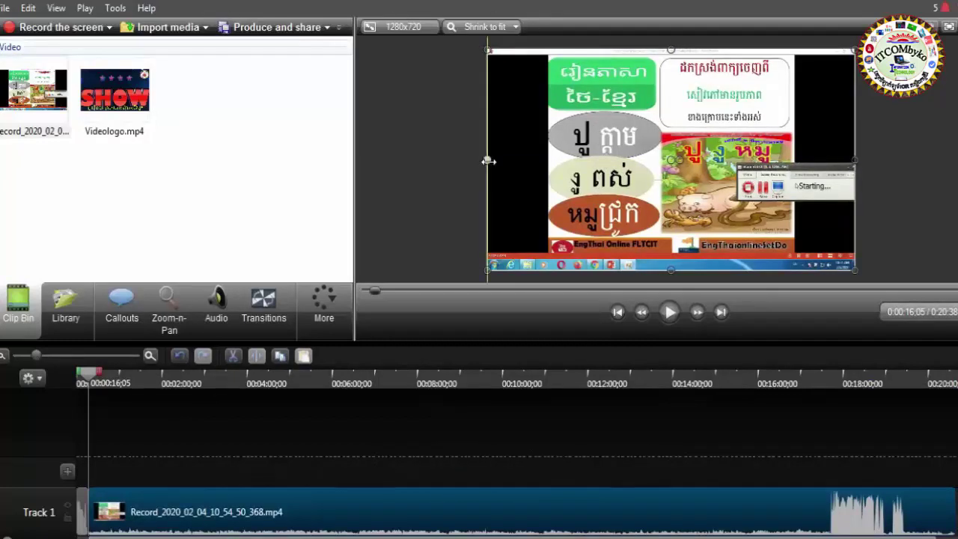
Step: Stretch the recording's left, right, top and bottom edges to fill the 1280x720 frame
mouse_move(488, 160)
mouse_down()
mouse_move(511, 159)
mouse_move(416, 185)
mouse_up()
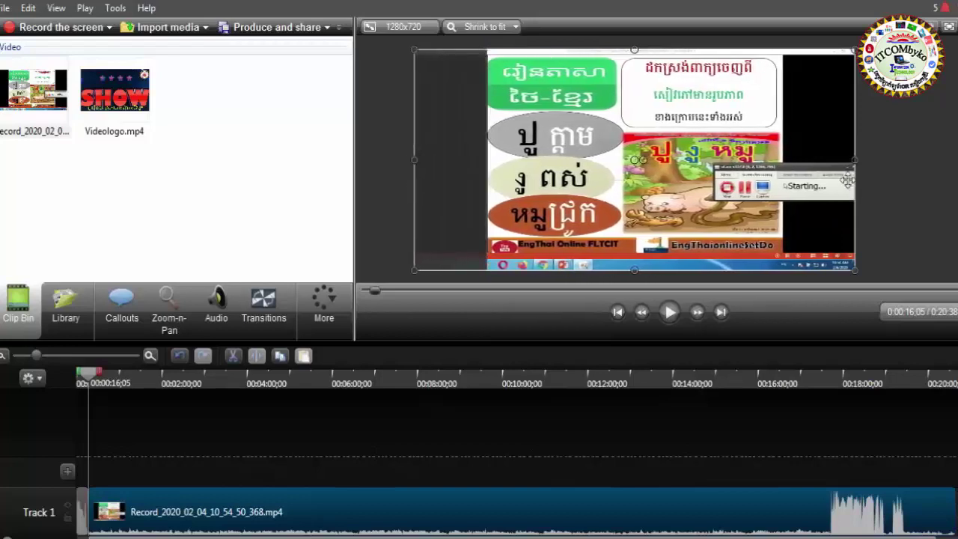
mouse_move(854, 159)
mouse_down()
mouse_move(920, 171)
mouse_move(935, 160)
mouse_up()
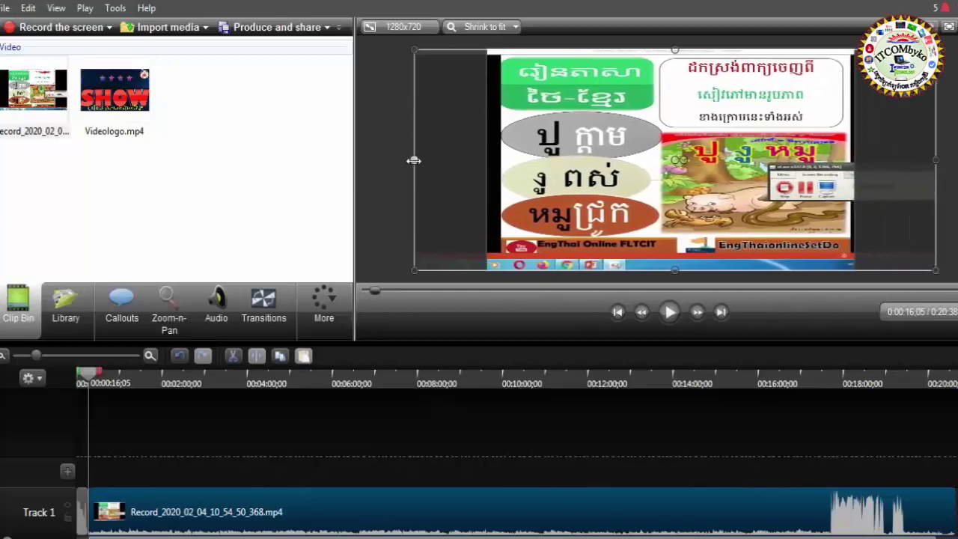
drag(414, 160, 398, 171)
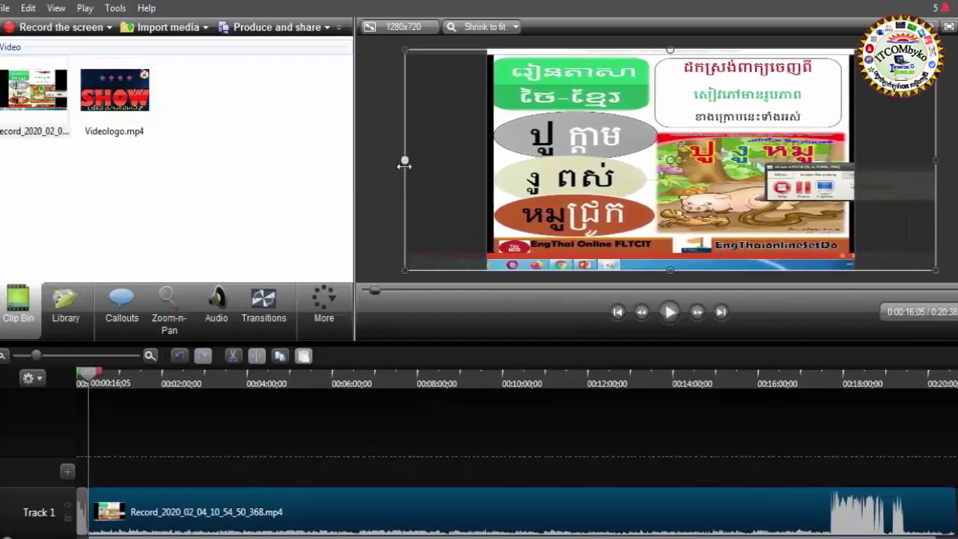
click(669, 311)
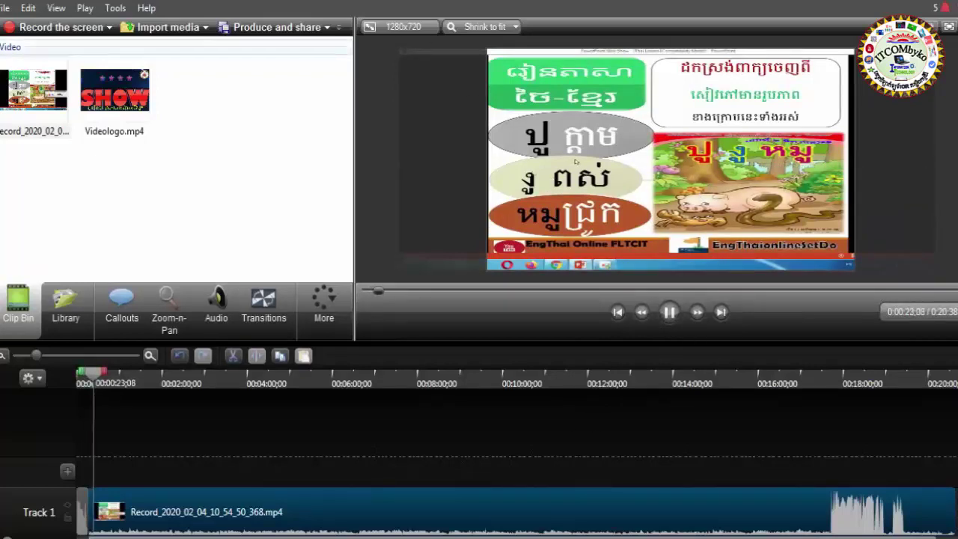
click(668, 319)
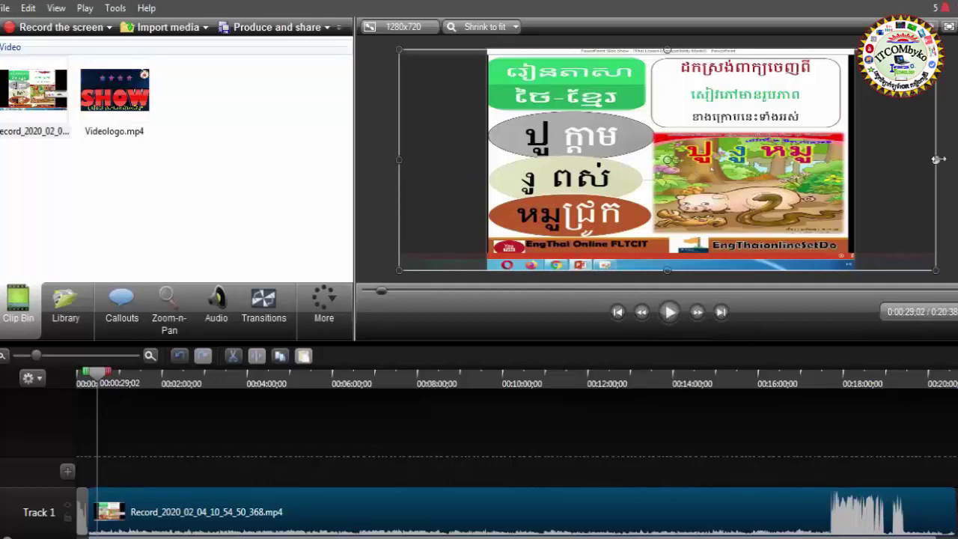
drag(938, 159, 946, 161)
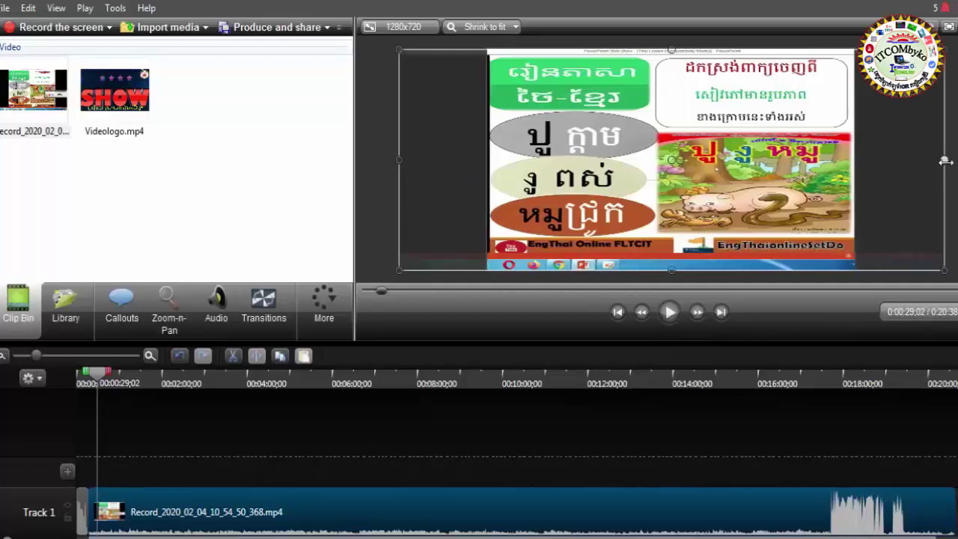
drag(398, 161, 393, 168)
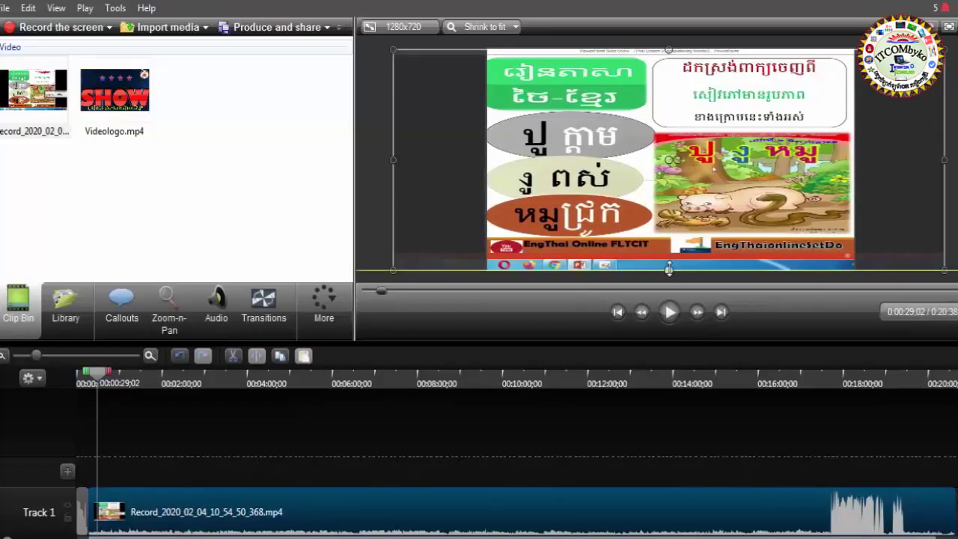
drag(668, 269, 669, 278)
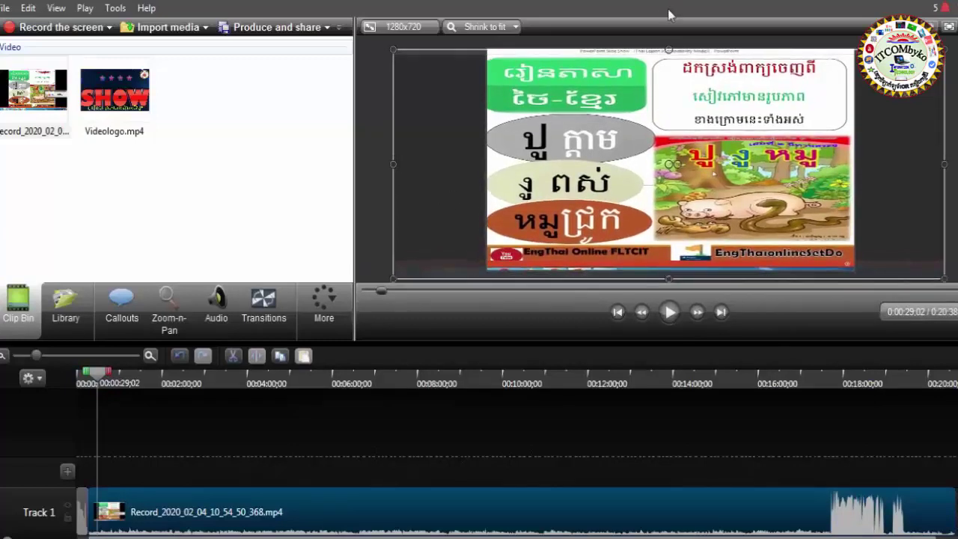
drag(669, 47, 668, 42)
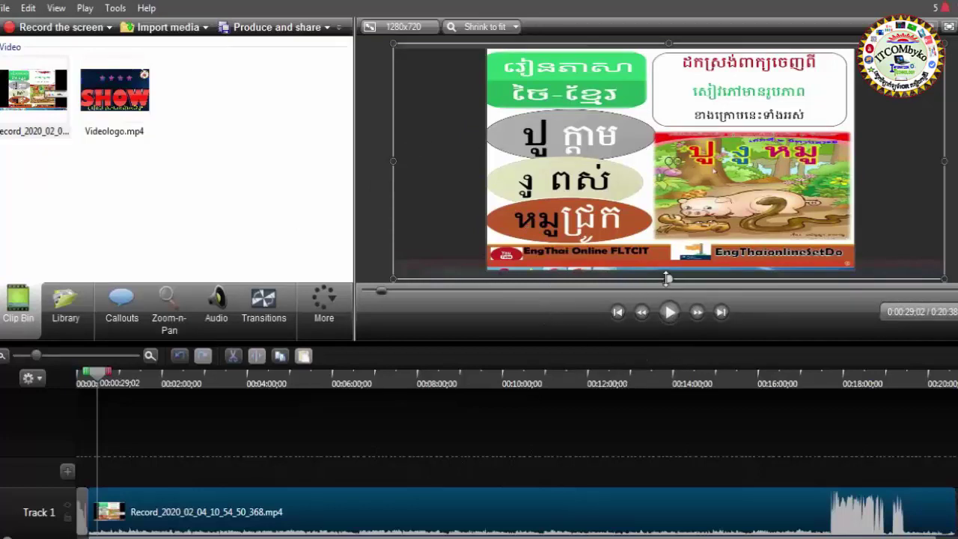
drag(668, 278, 669, 280)
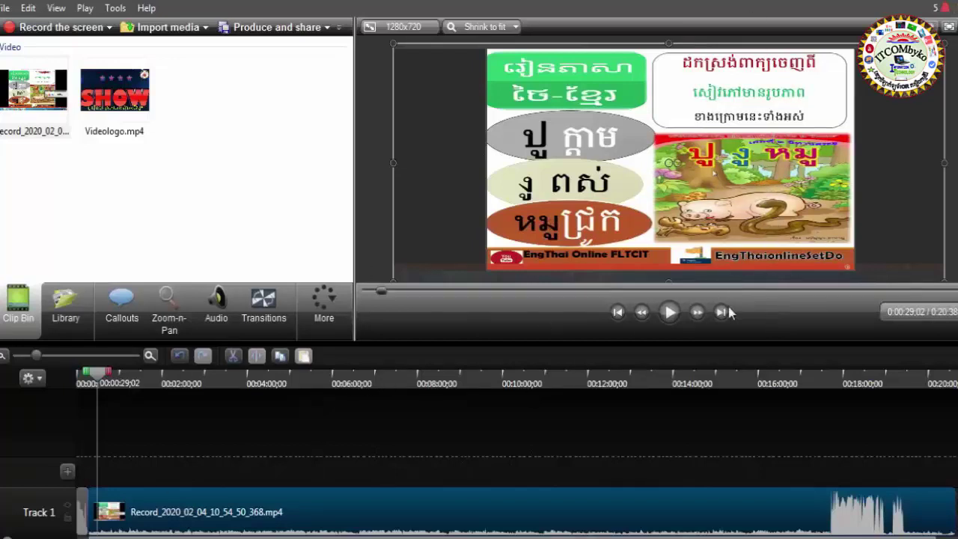
Step: Preview the recording, skipping ahead to its ending around 17:48, and select the Track 1 clip
click(669, 311)
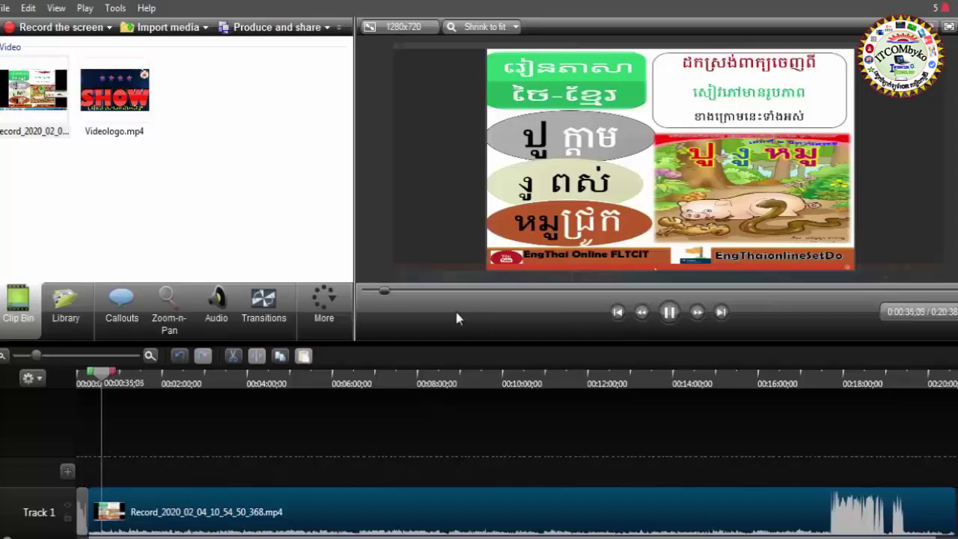
mouse_move(386, 293)
mouse_down()
mouse_move(904, 293)
mouse_move(886, 297)
mouse_up()
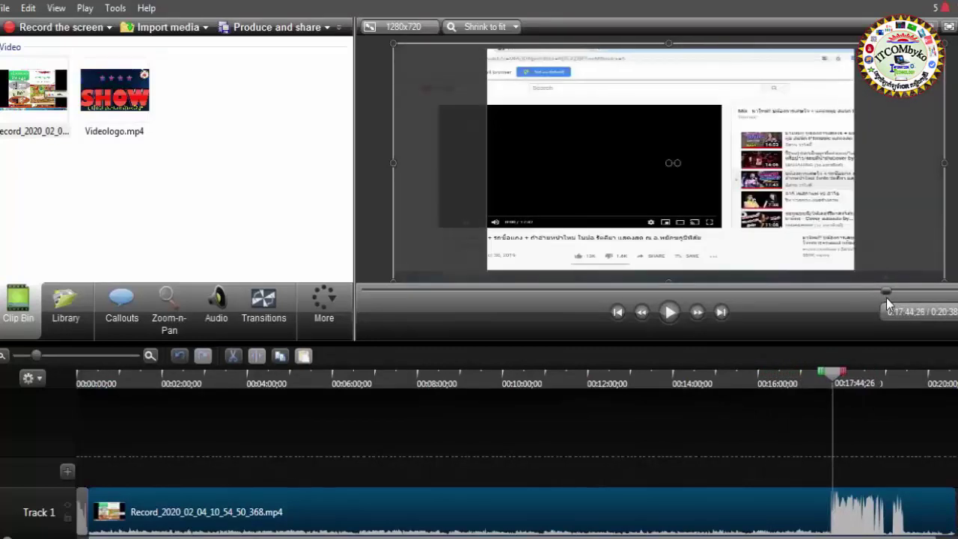
click(671, 315)
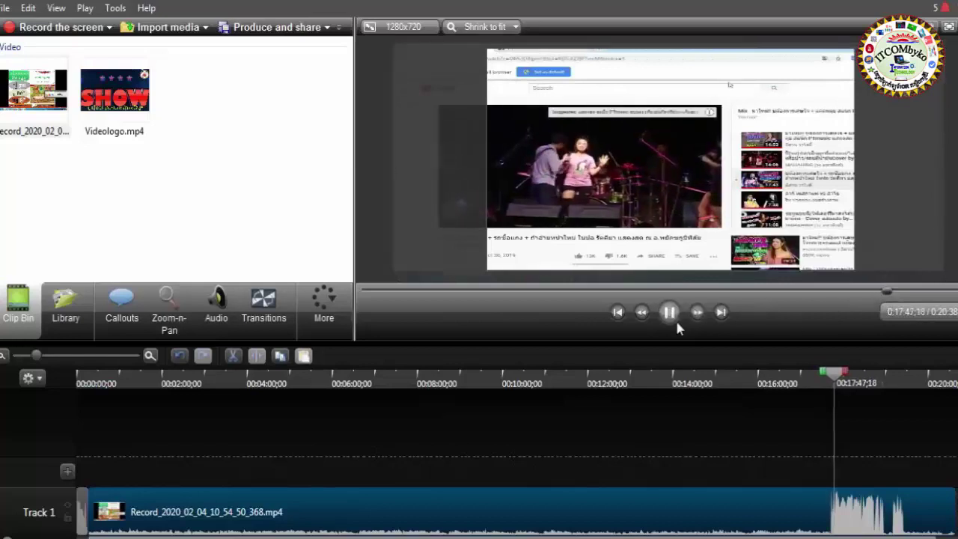
click(670, 315)
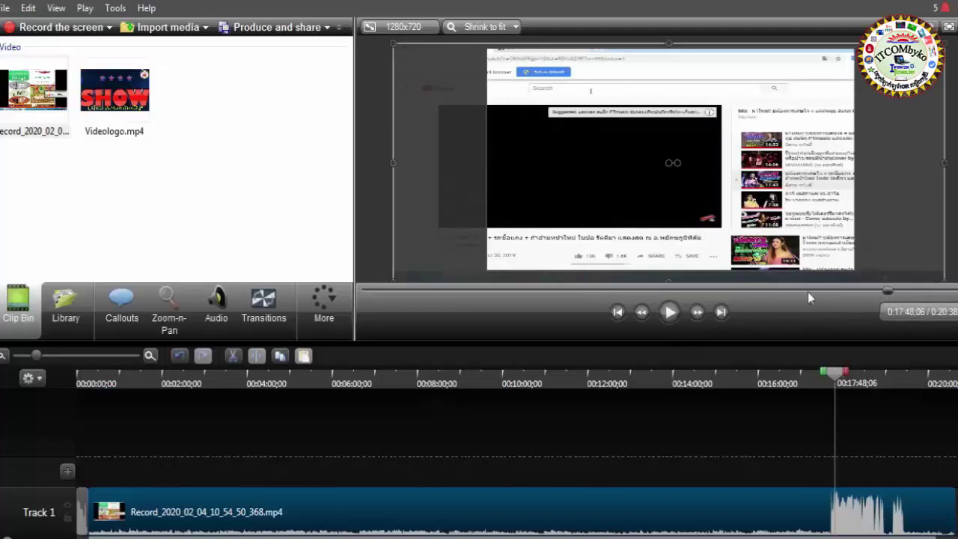
click(414, 509)
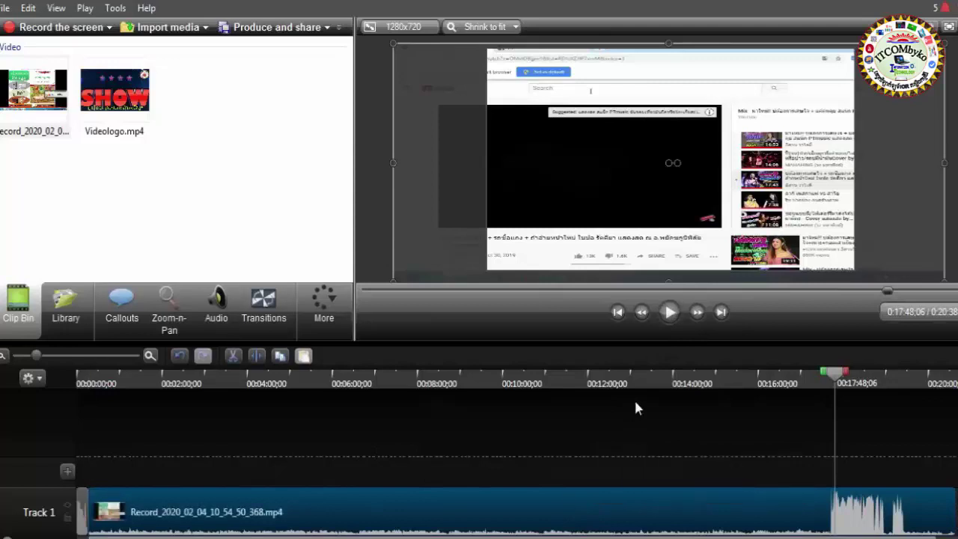
click(671, 318)
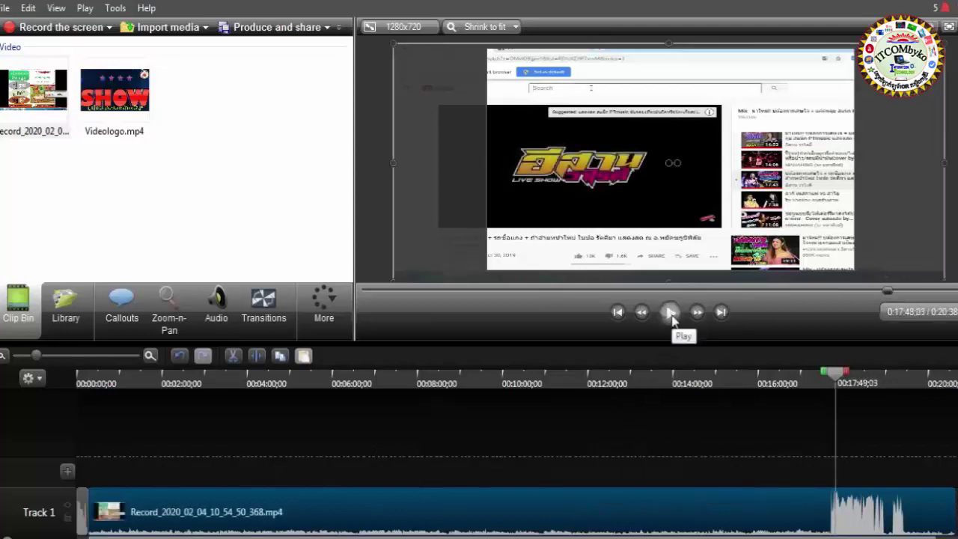
click(672, 317)
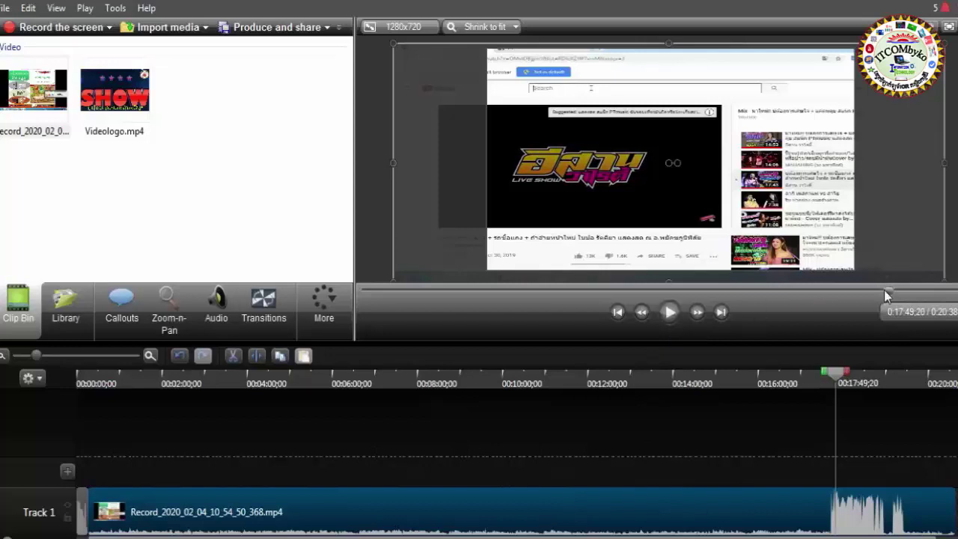
Step: Locate 0:17:38;19 in the preview and split the recording there
drag(884, 290, 876, 292)
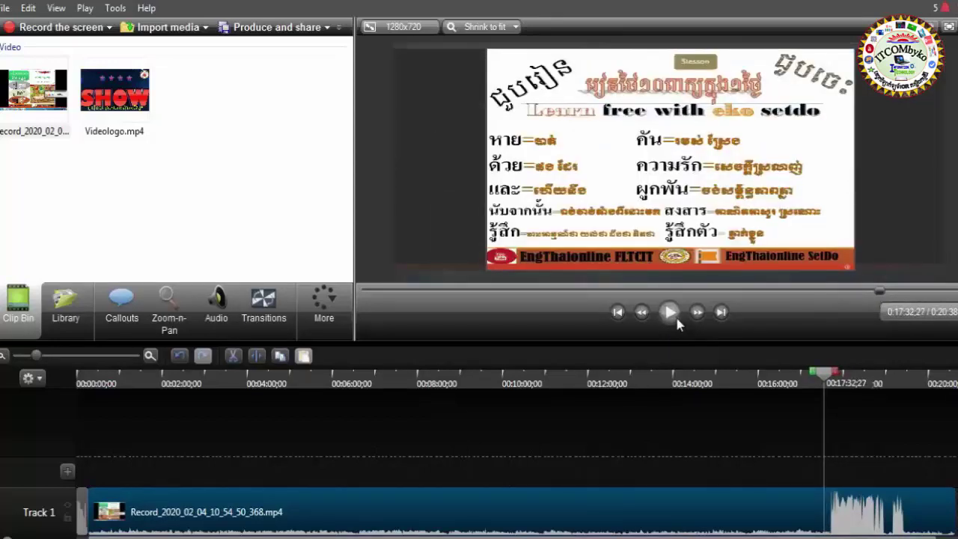
click(677, 319)
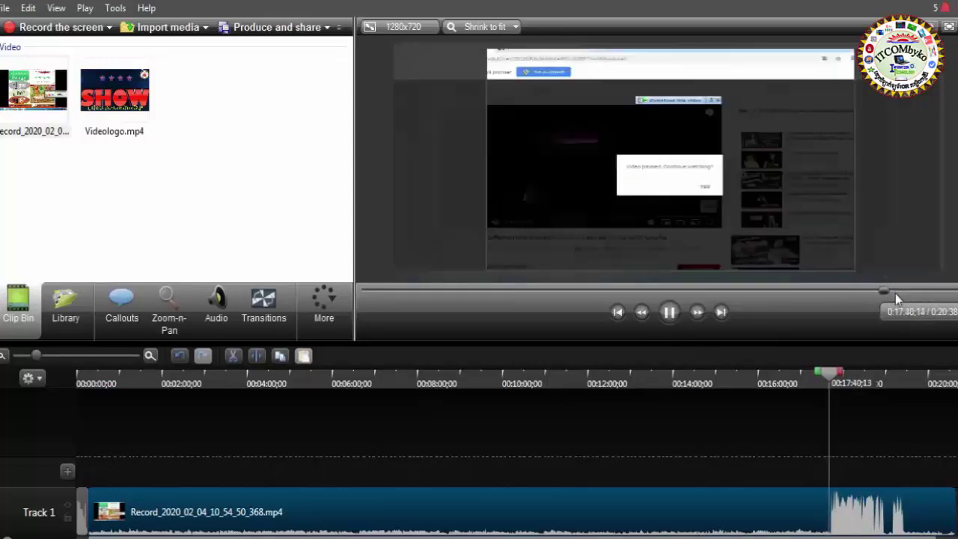
click(670, 314)
drag(828, 378, 824, 380)
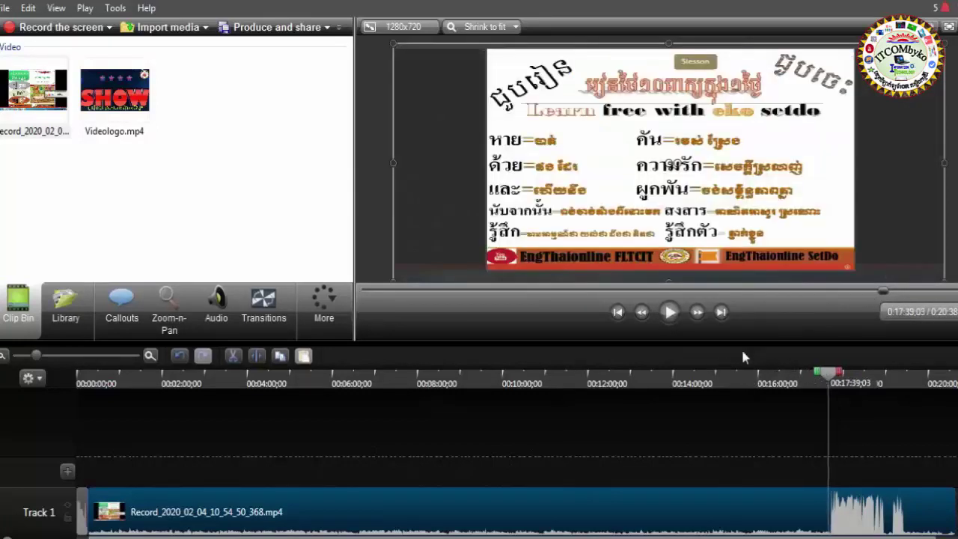
click(670, 314)
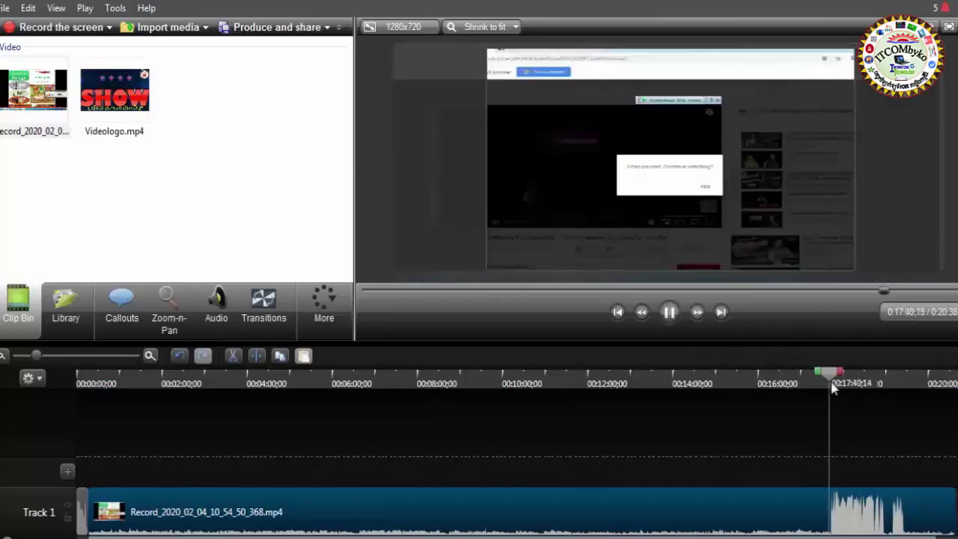
click(828, 383)
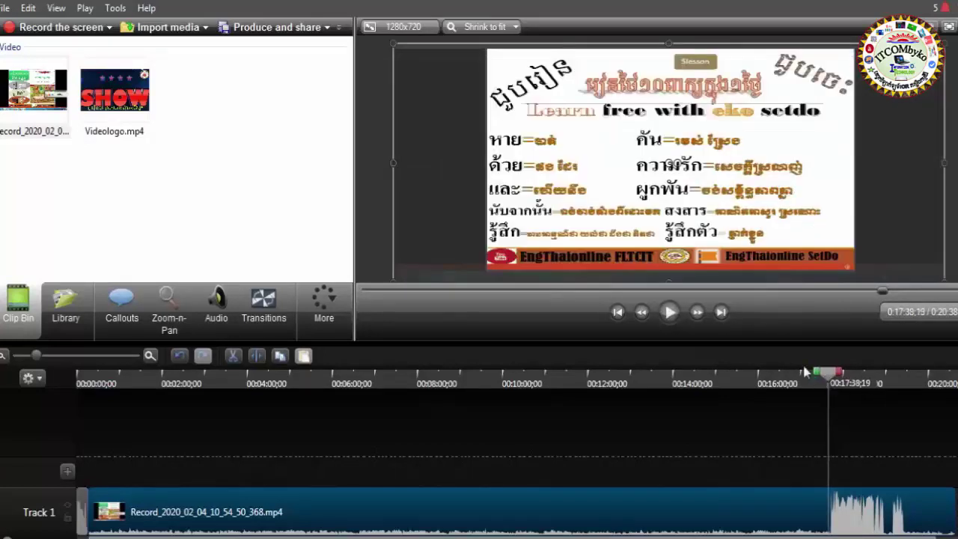
click(258, 364)
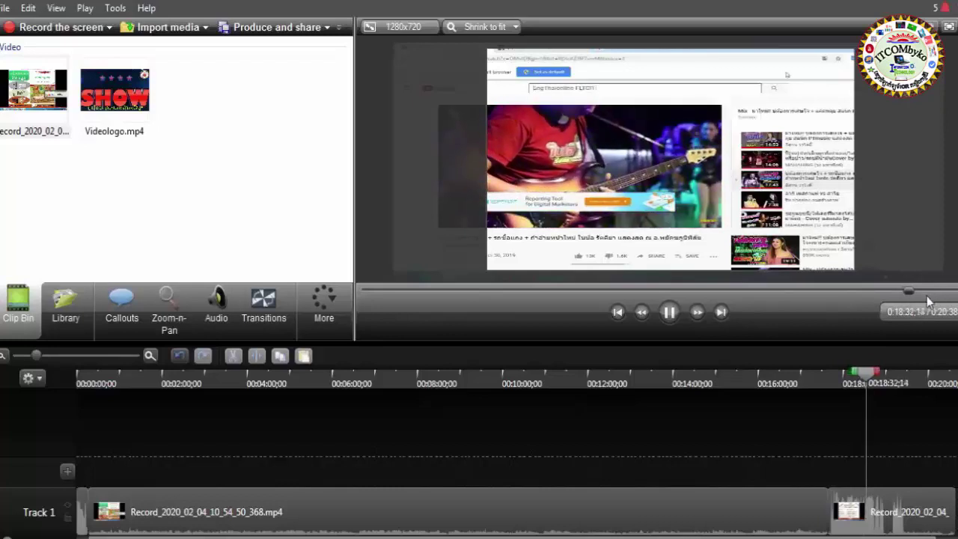
Step: Split the ending clip at 0:18:34;24, cut the unwanted piece, and replay from 0:17:38;19
click(669, 315)
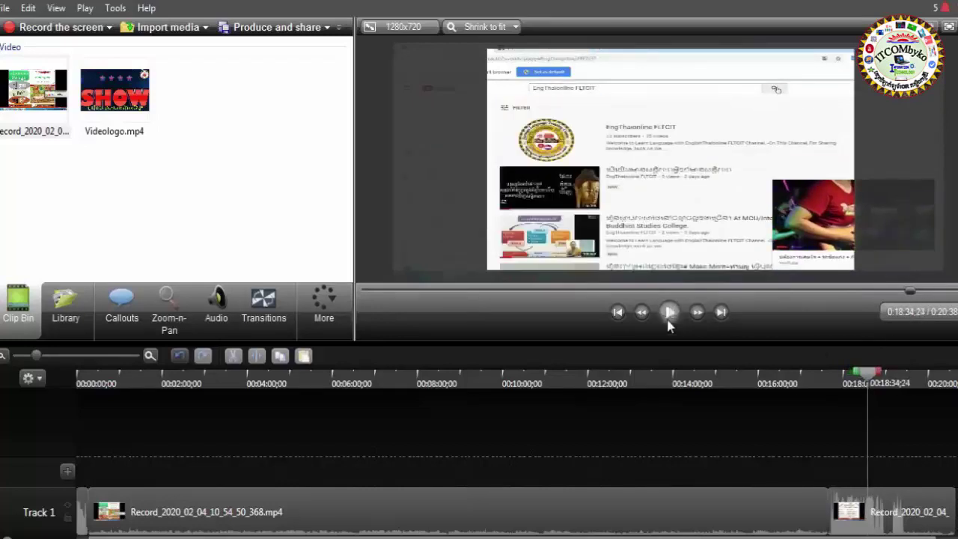
click(887, 517)
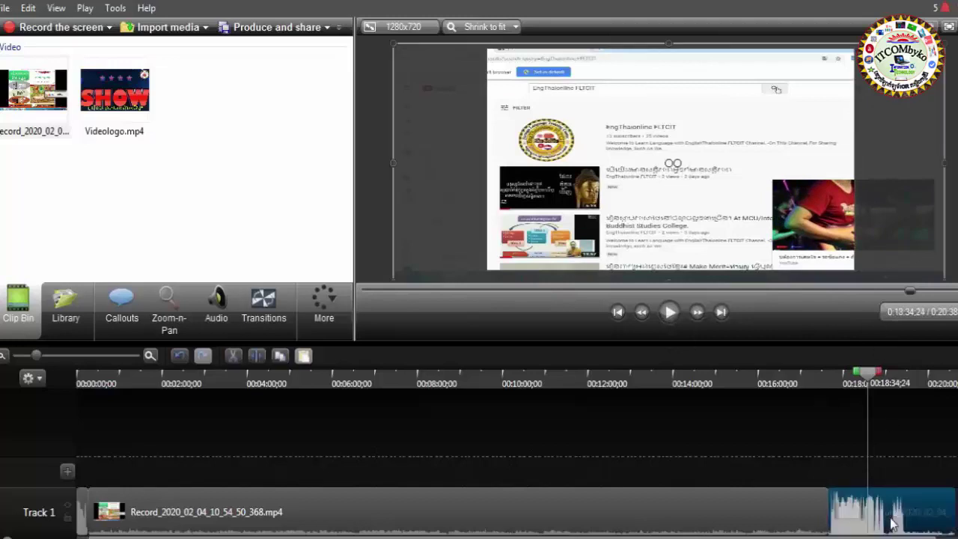
click(259, 359)
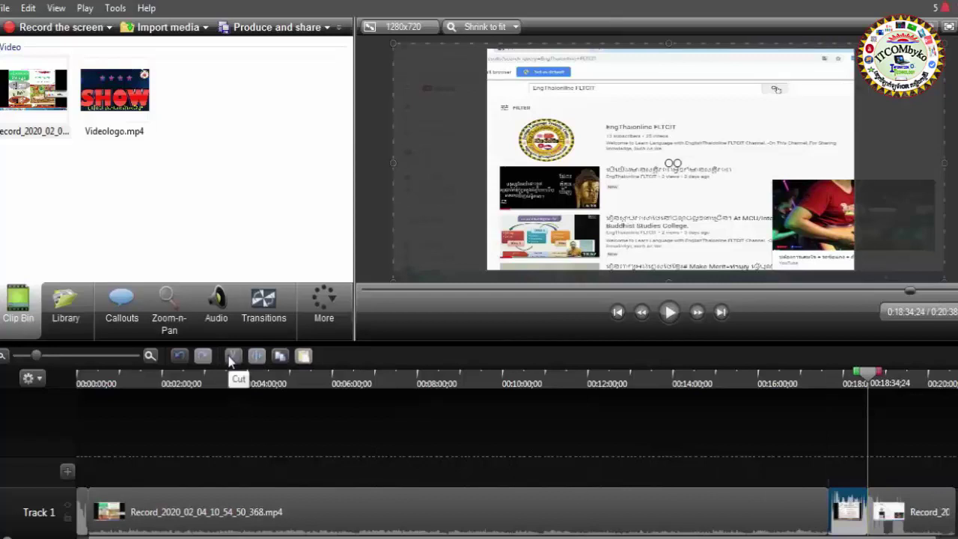
click(232, 358)
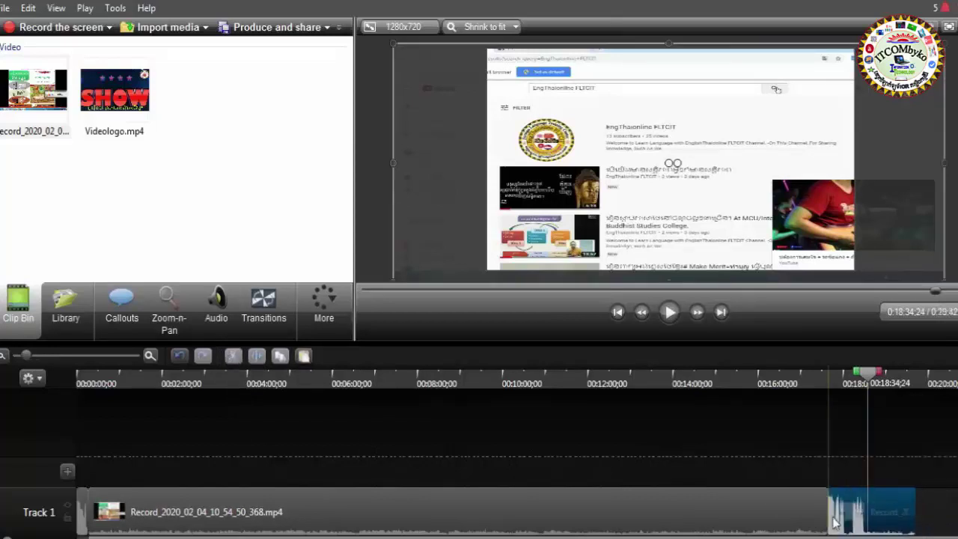
click(670, 312)
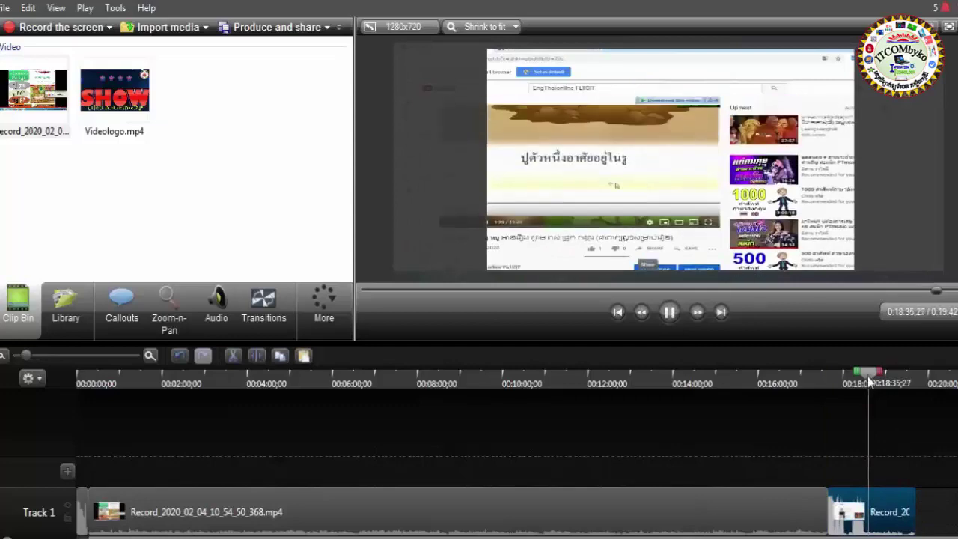
click(823, 383)
click(664, 313)
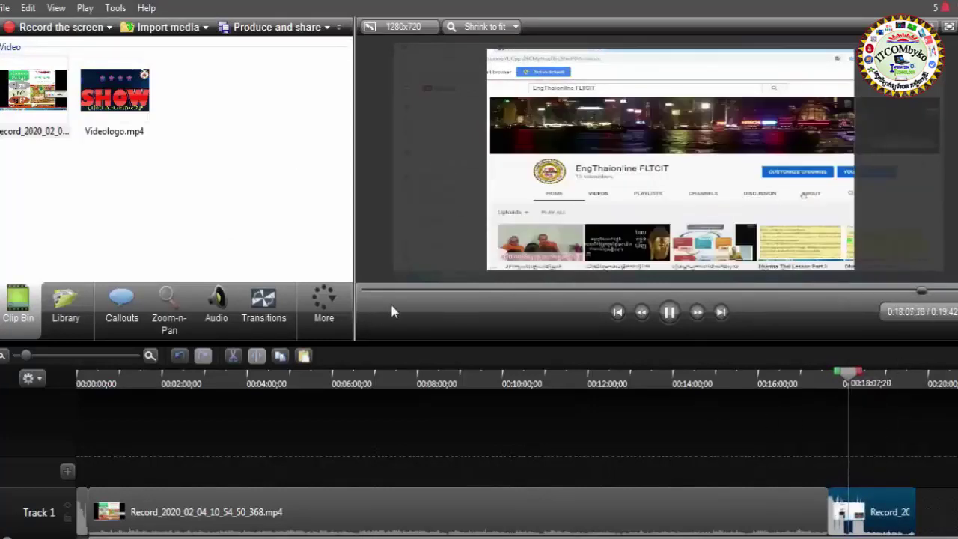
click(940, 292)
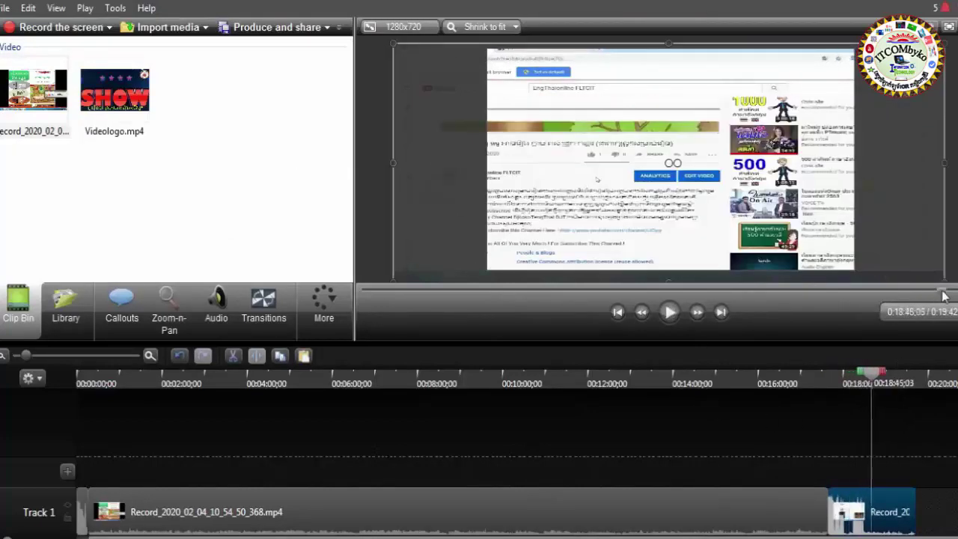
click(665, 314)
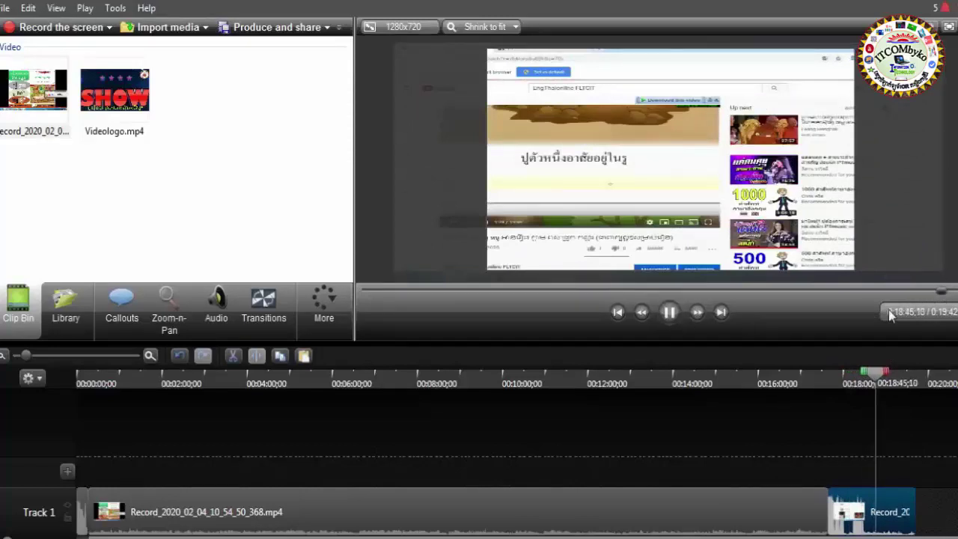
click(952, 293)
click(670, 315)
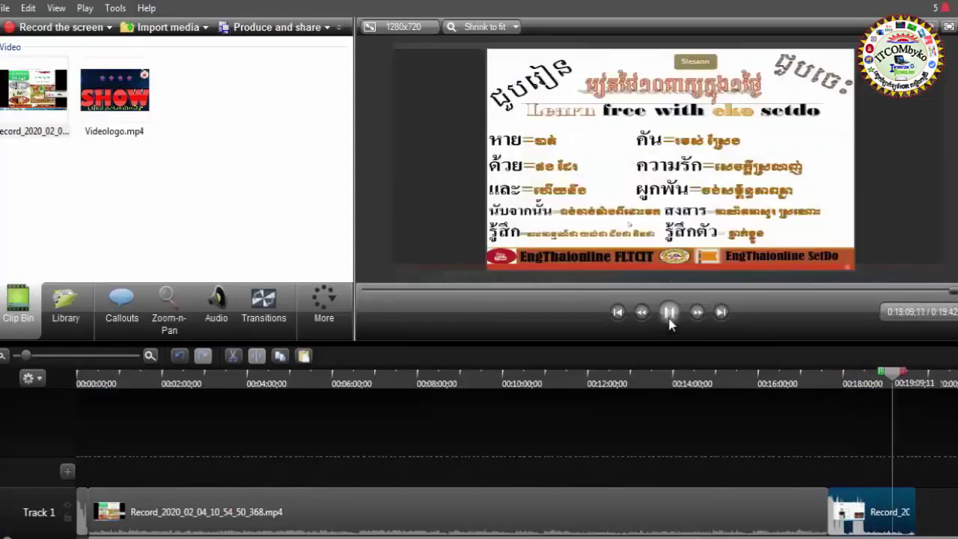
click(952, 293)
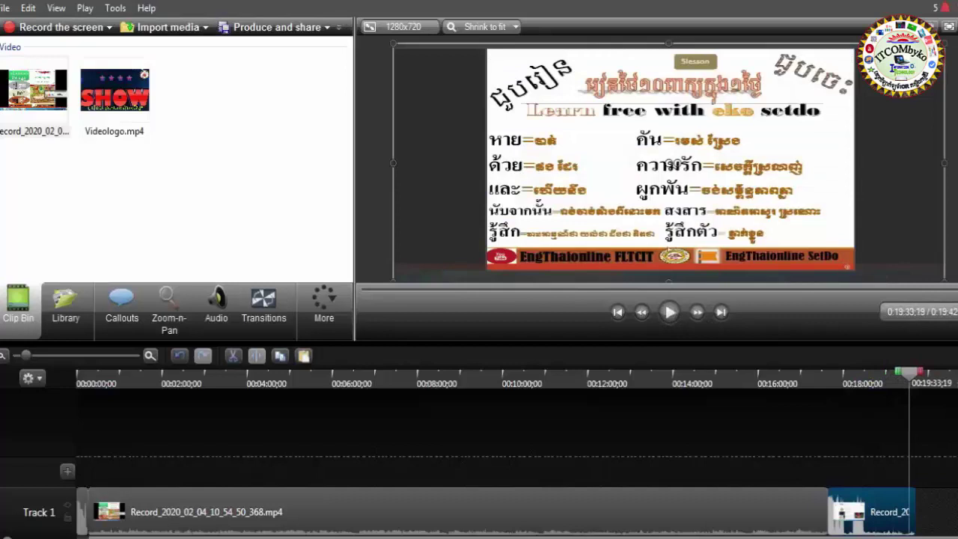
click(670, 312)
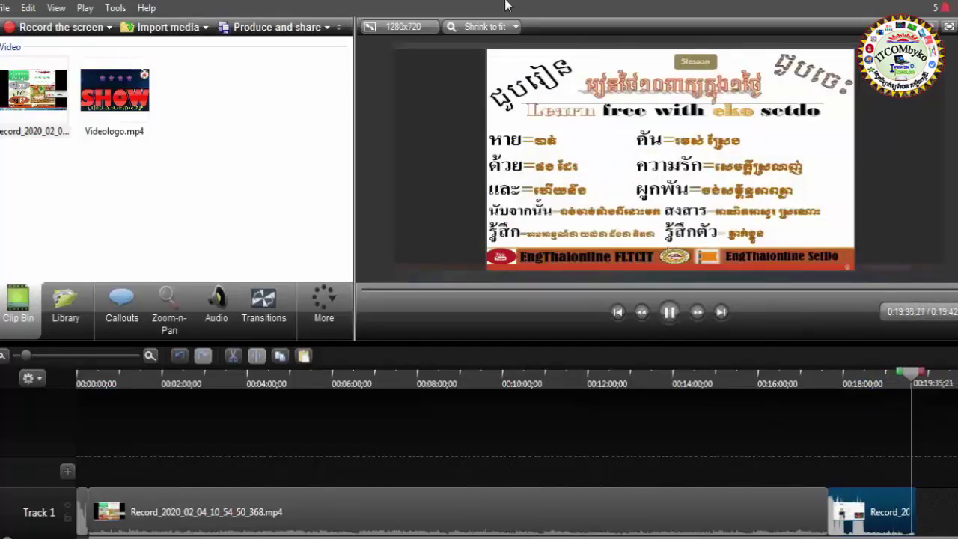
click(670, 315)
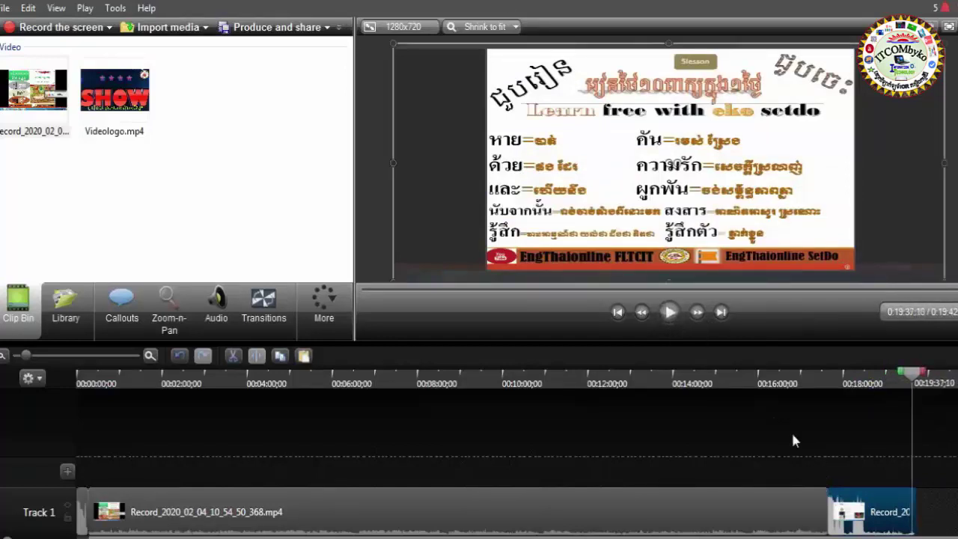
click(277, 527)
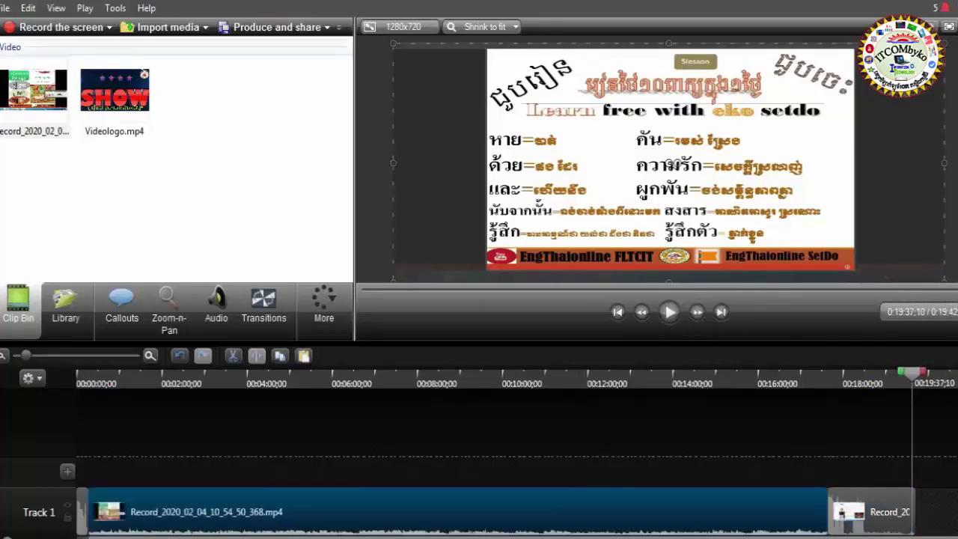
click(82, 521)
click(668, 314)
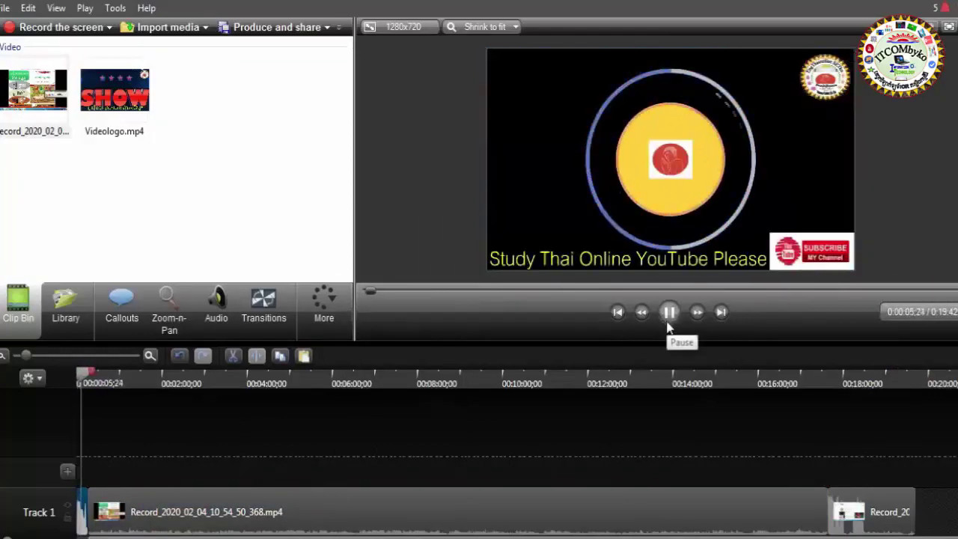
click(669, 327)
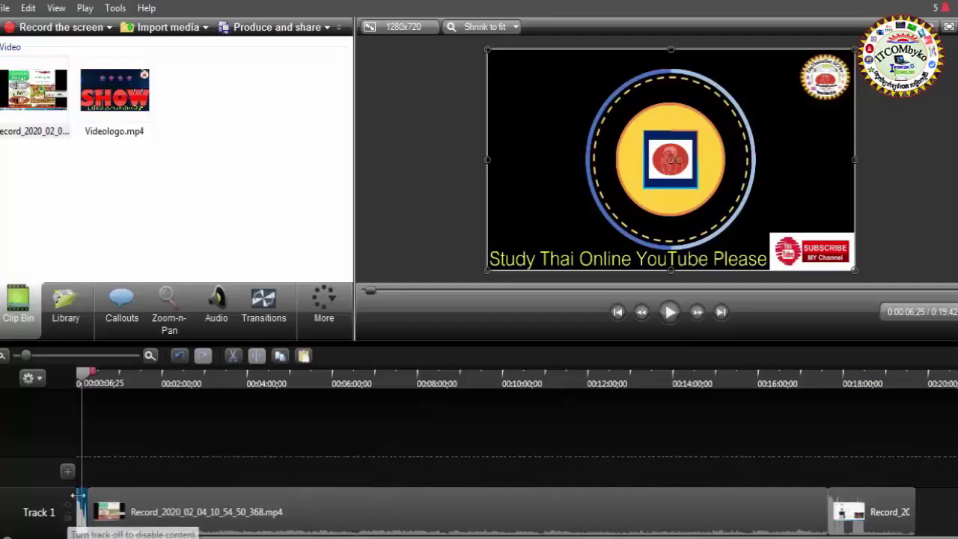
Step: Add a test circle callout, delete it, then add the circle callout again on Track 2
click(126, 313)
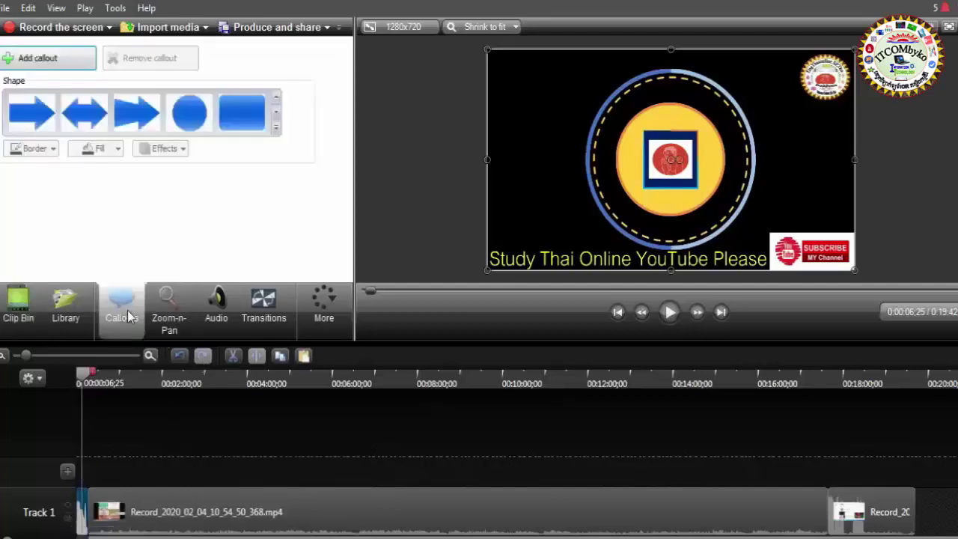
click(188, 114)
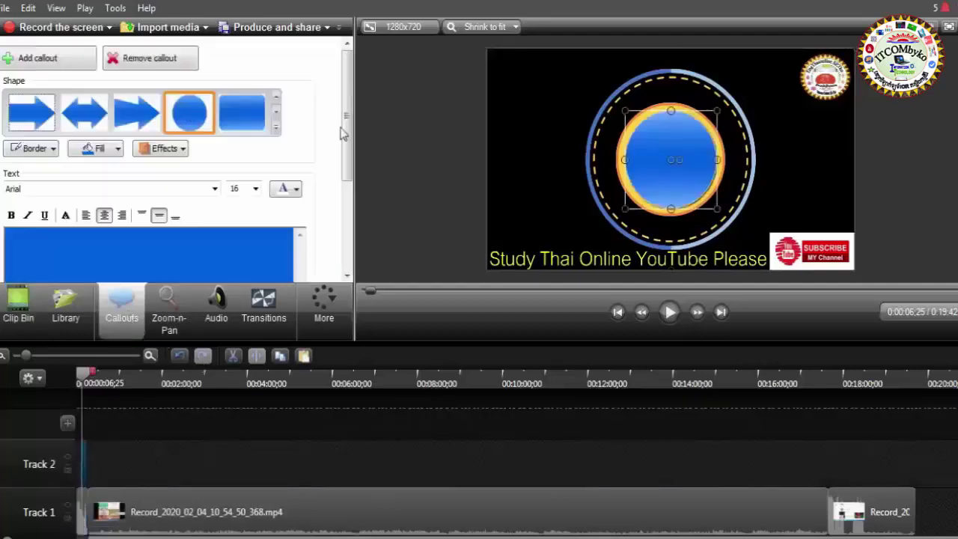
drag(664, 188, 512, 166)
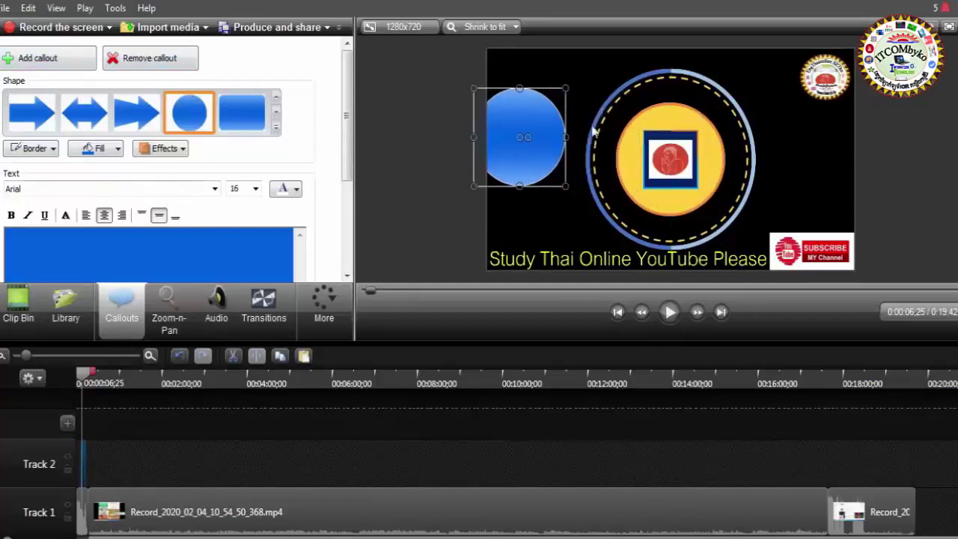
key(Delete)
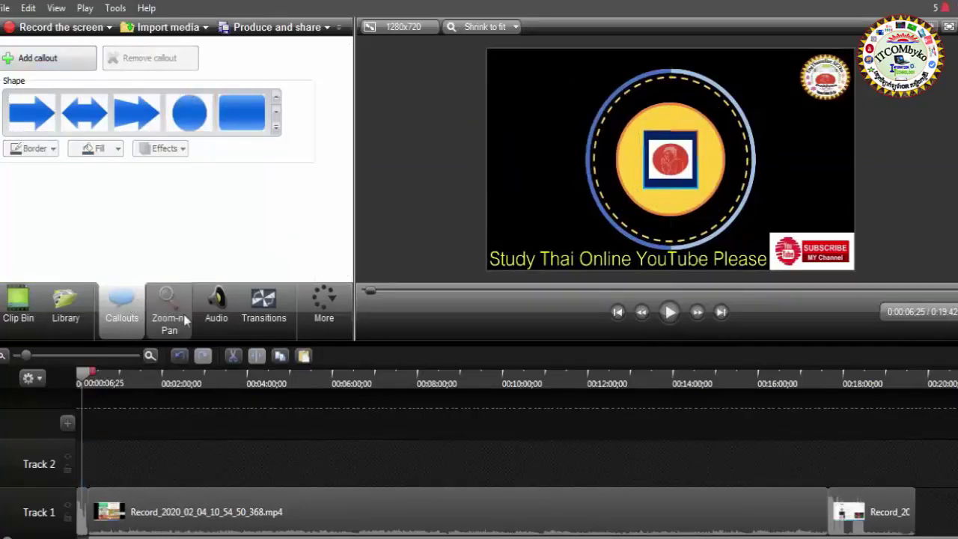
click(180, 318)
click(122, 309)
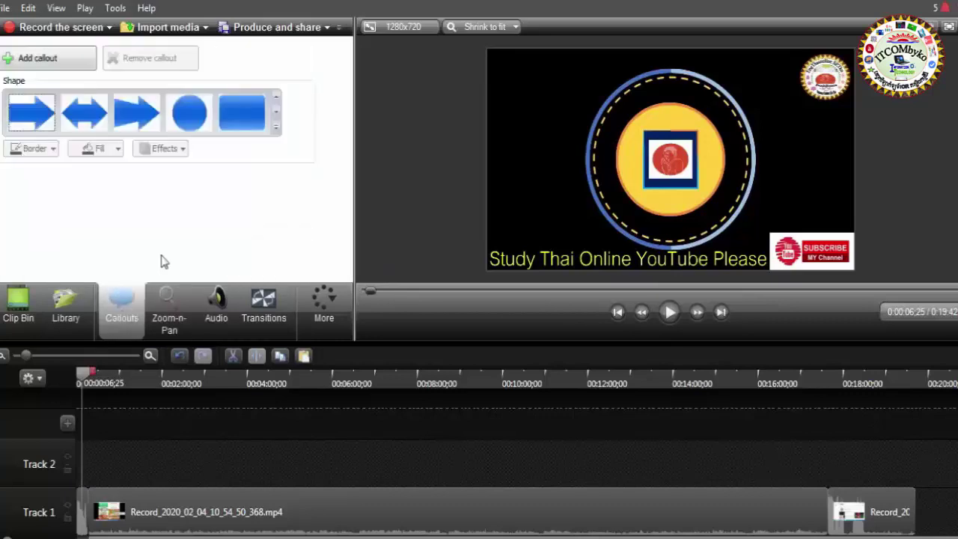
click(71, 64)
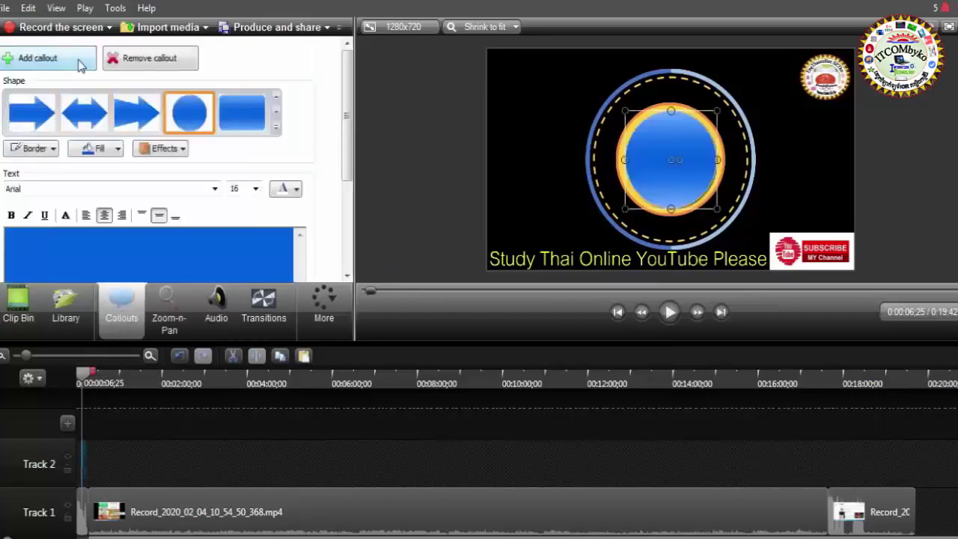
Step: Switch to the text-only T shape holding a Khmer line in Khmer OS Battambang, and enlarge its box
click(276, 135)
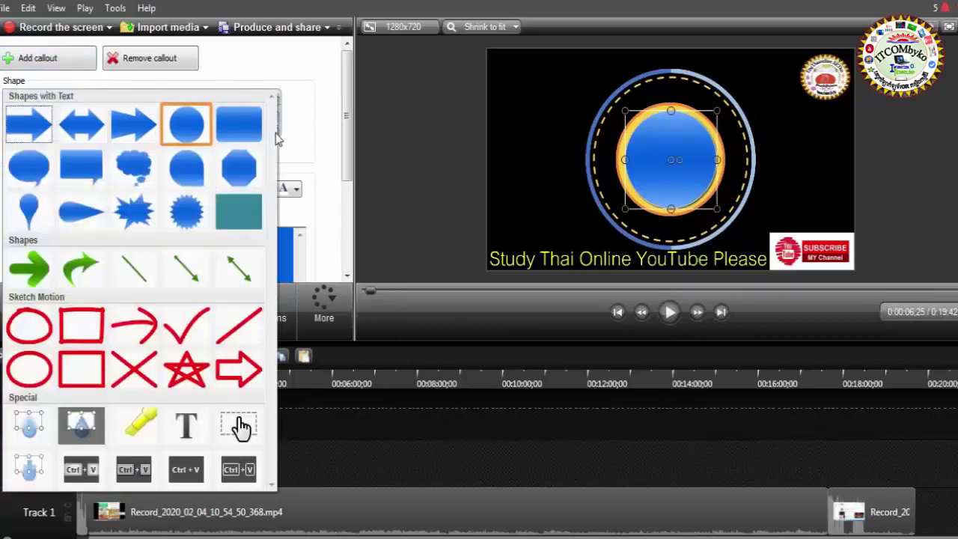
click(187, 426)
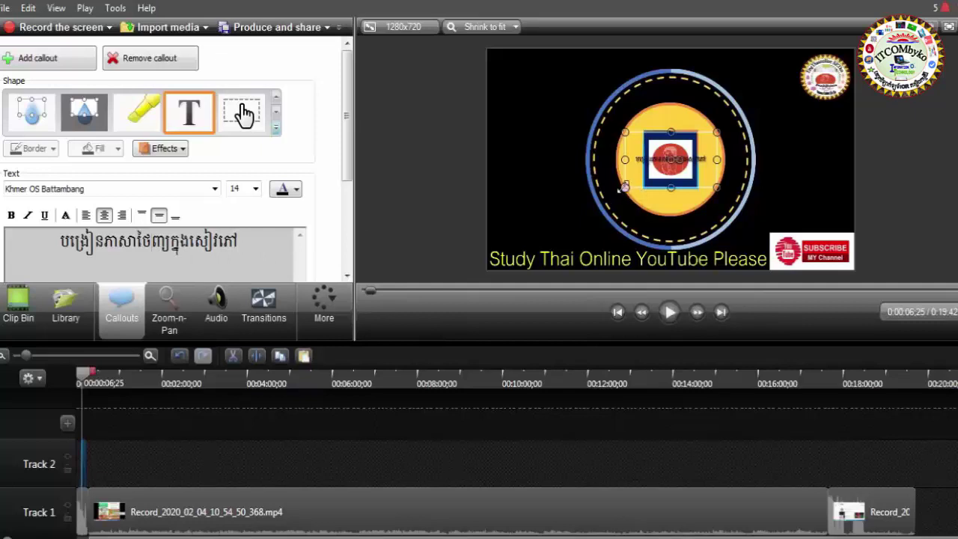
mouse_move(625, 187)
mouse_down()
mouse_move(495, 210)
mouse_move(514, 210)
mouse_up()
Step: Select all the Khmer callout text and make it white
drag(586, 139, 572, 98)
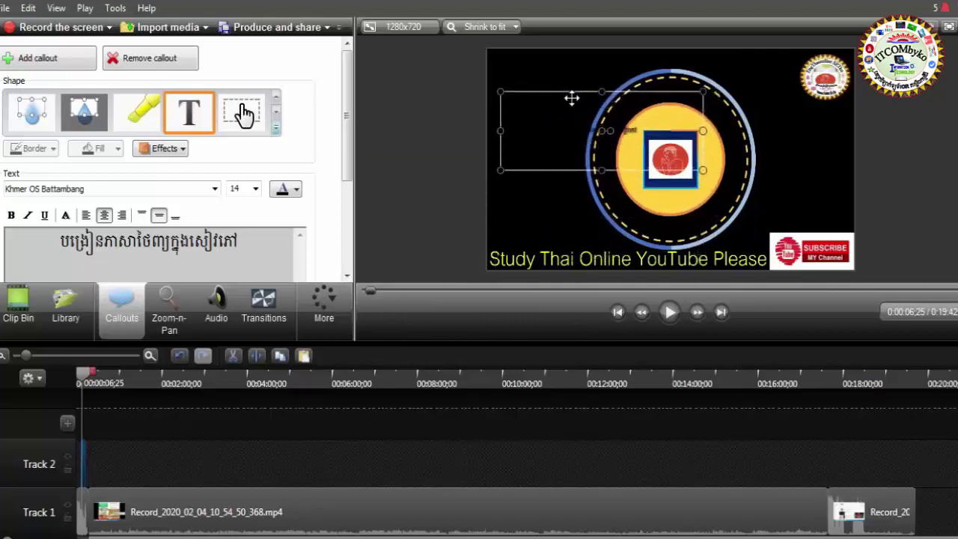
click(297, 190)
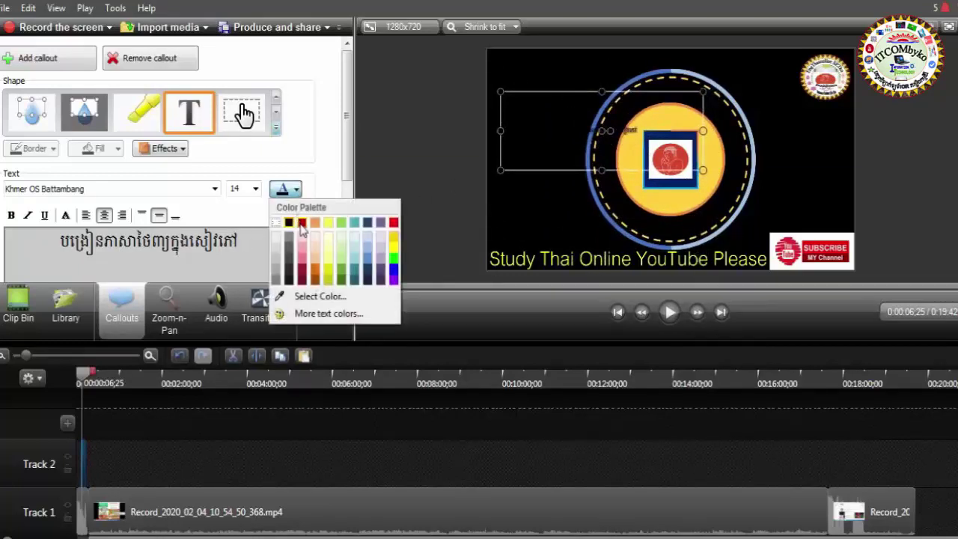
click(237, 242)
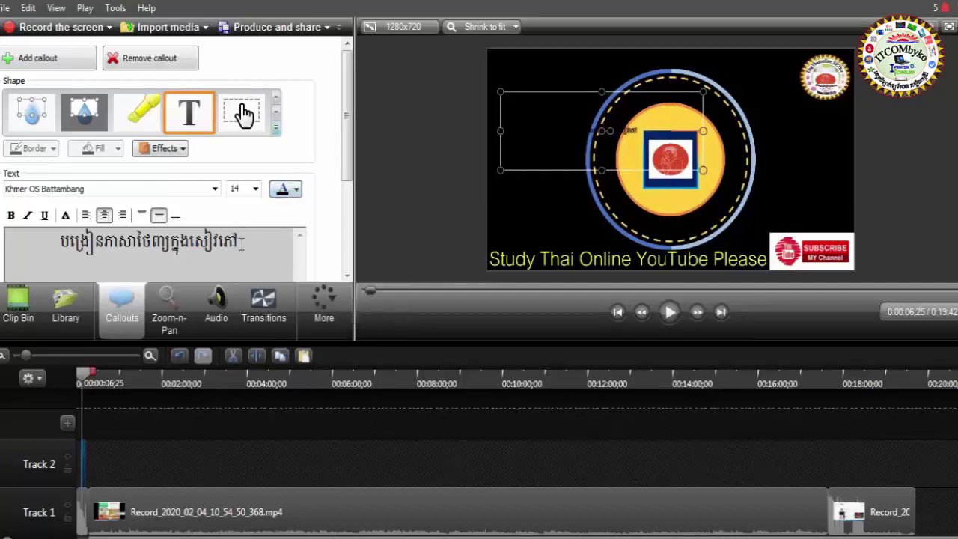
key(ctrl+a)
click(297, 192)
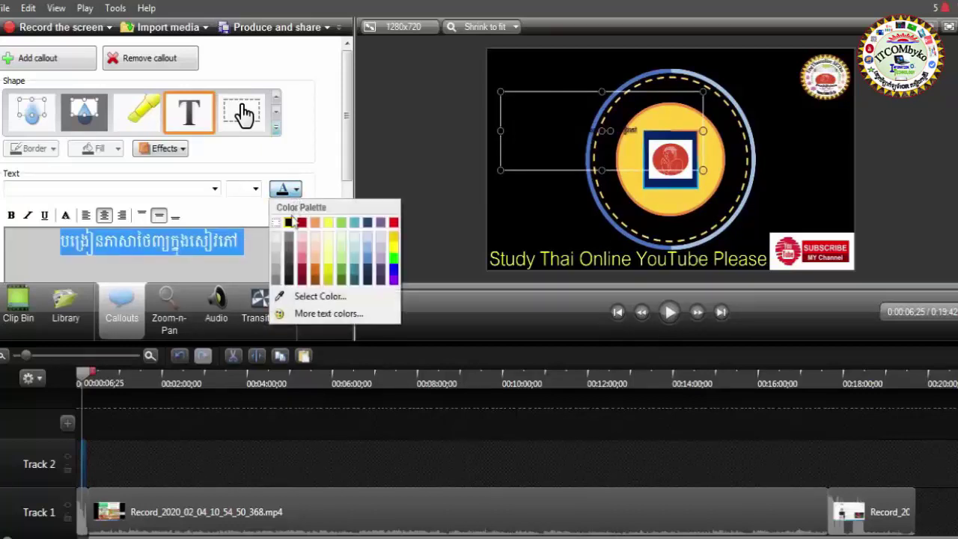
click(277, 223)
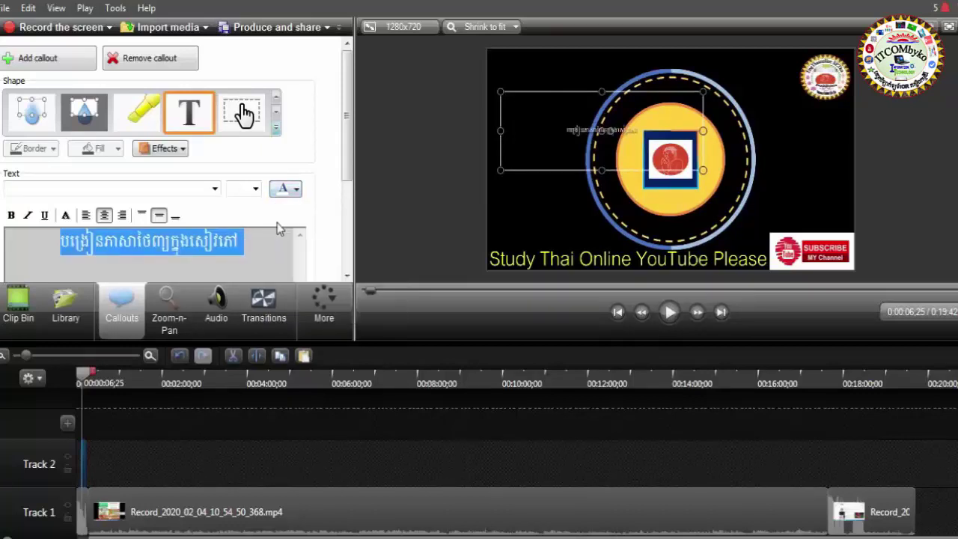
Step: Try callout font sizes 72, 48 and 36 while adjusting the box width
click(256, 188)
click(234, 354)
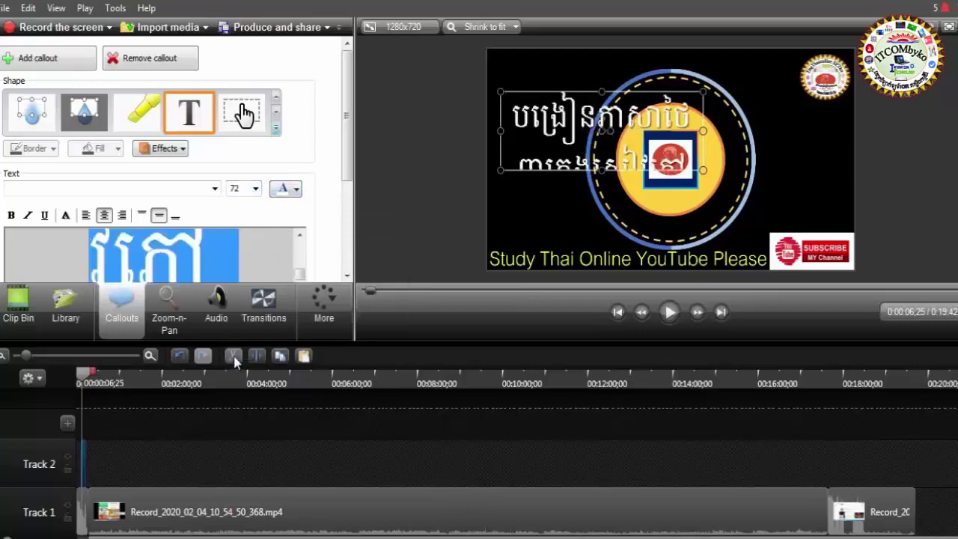
click(256, 189)
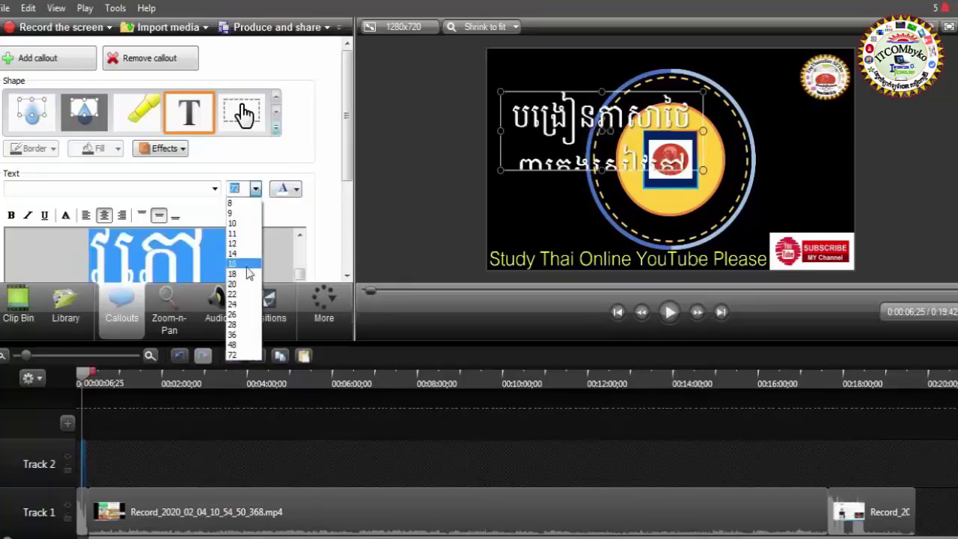
click(241, 345)
click(255, 189)
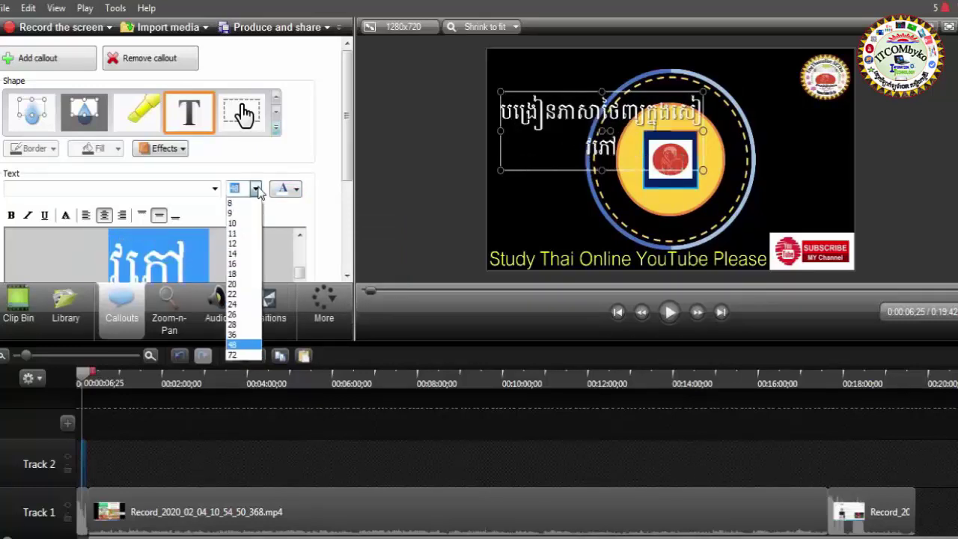
click(233, 334)
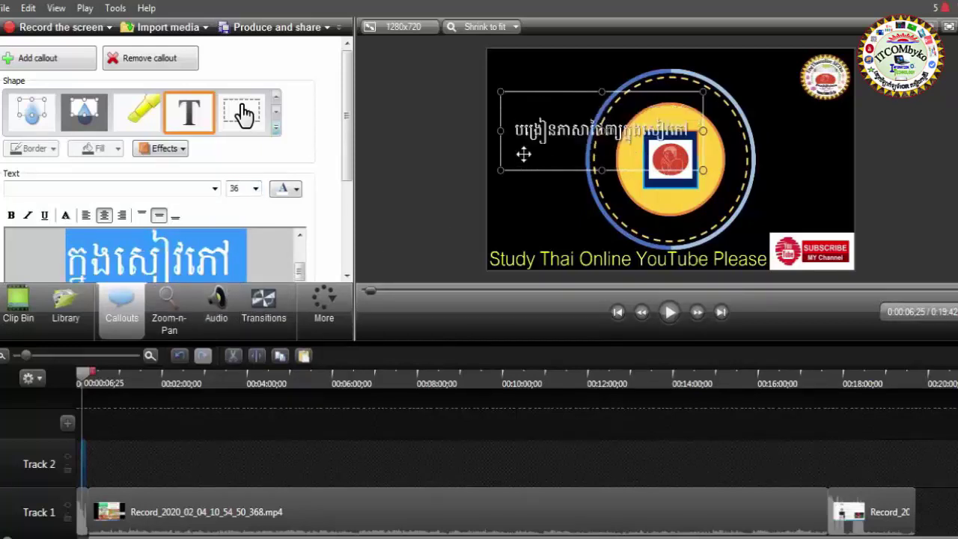
drag(523, 170, 519, 163)
drag(696, 123, 813, 140)
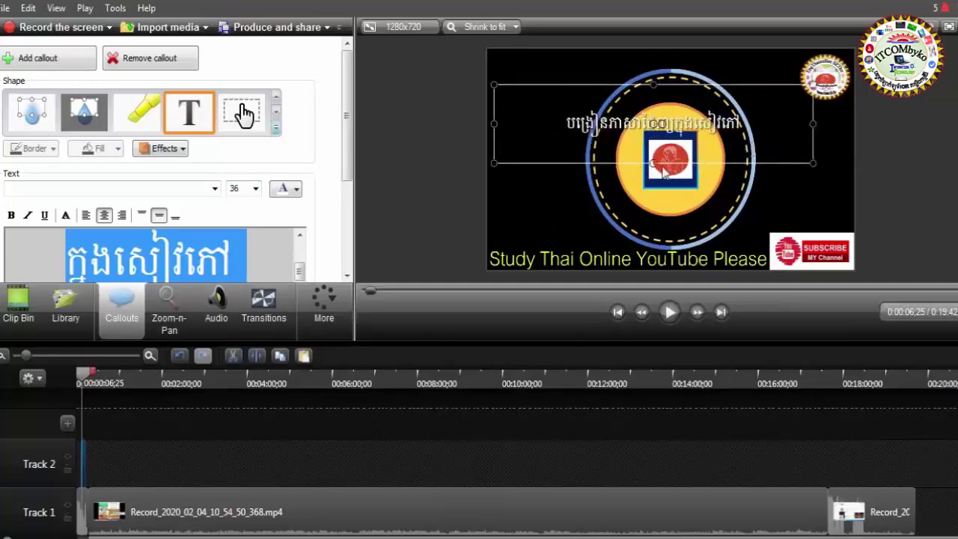
drag(495, 125, 629, 139)
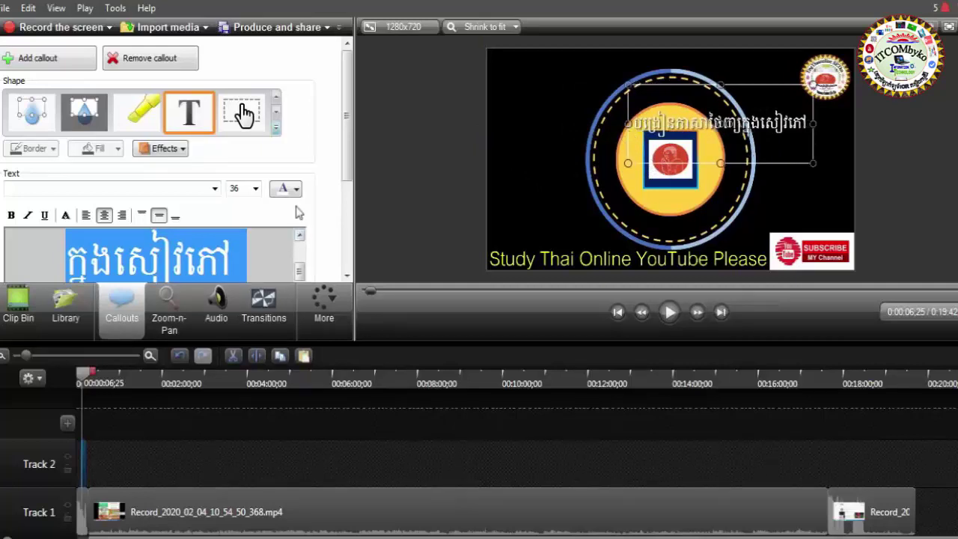
Step: Settle on size 72, widen the box to one line, and move it above the yellow caption
click(255, 190)
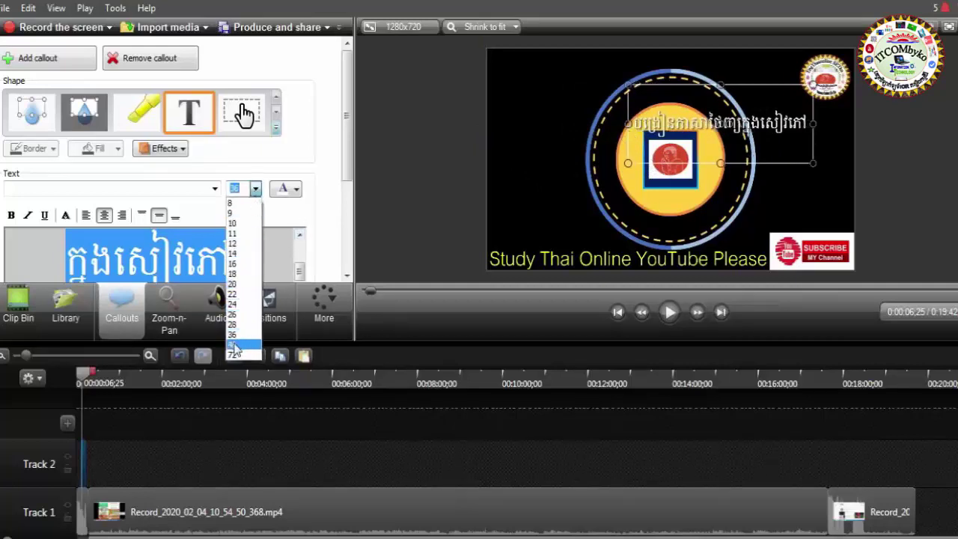
click(234, 341)
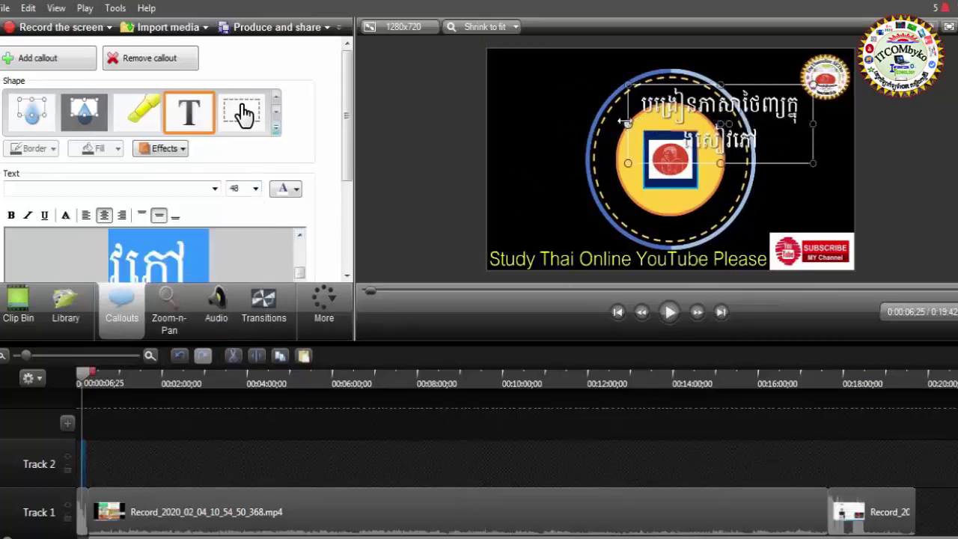
drag(624, 121, 522, 124)
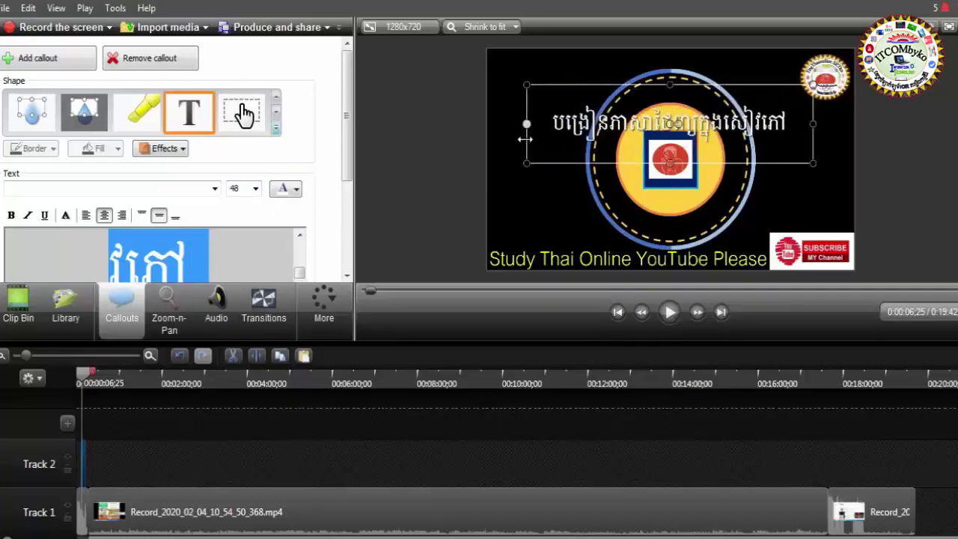
click(256, 188)
click(245, 356)
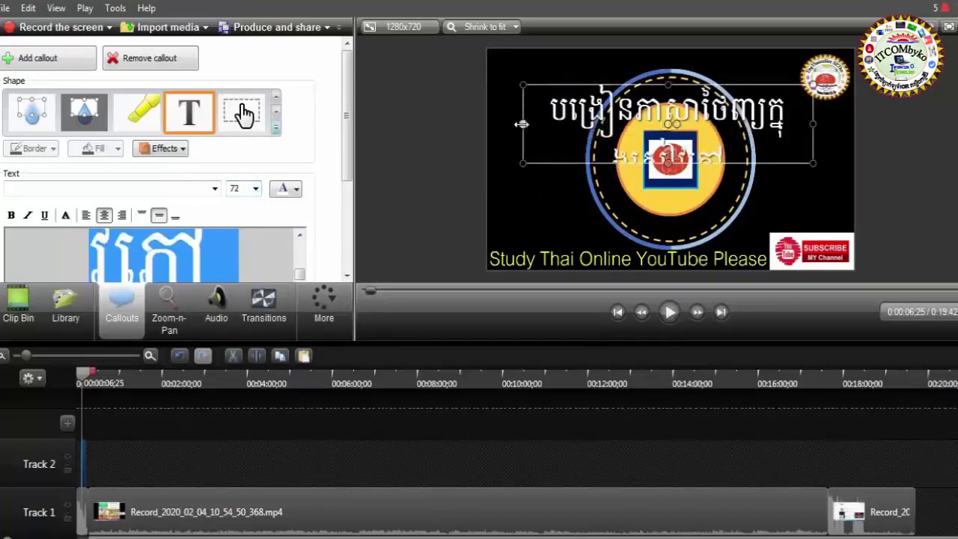
drag(522, 122, 472, 137)
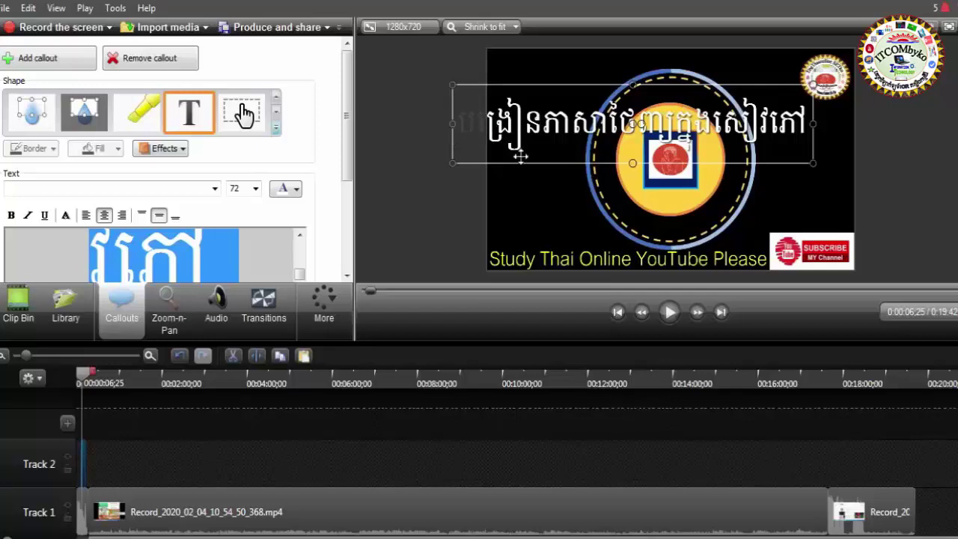
drag(520, 156, 589, 235)
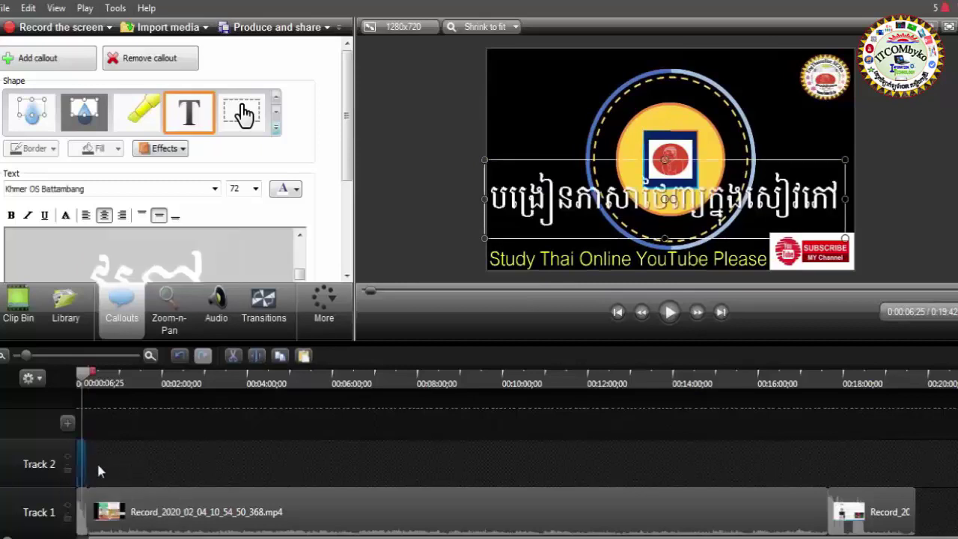
Step: Lengthen the Track 2 callout clip, zoom in, and play the project, pausing at 0:11;24
drag(84, 463, 114, 463)
click(58, 355)
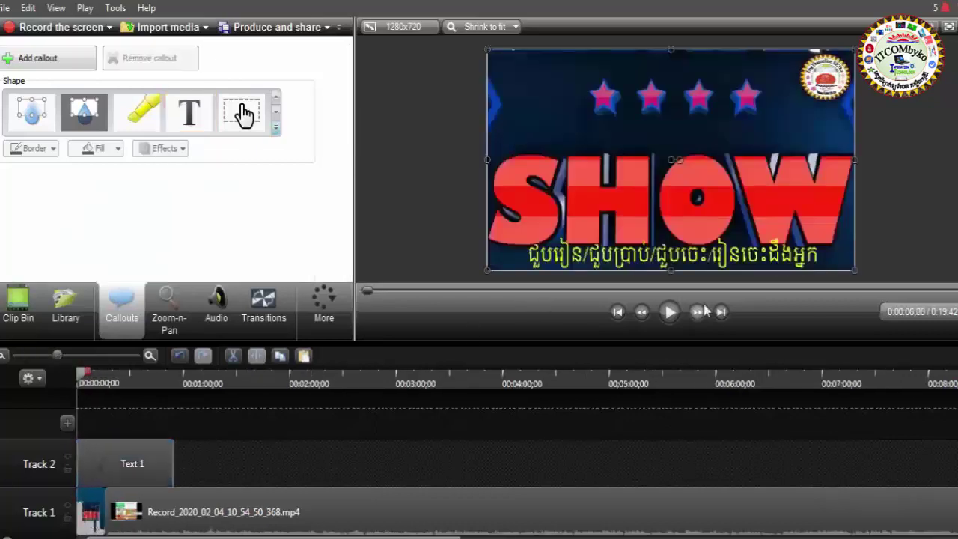
click(664, 314)
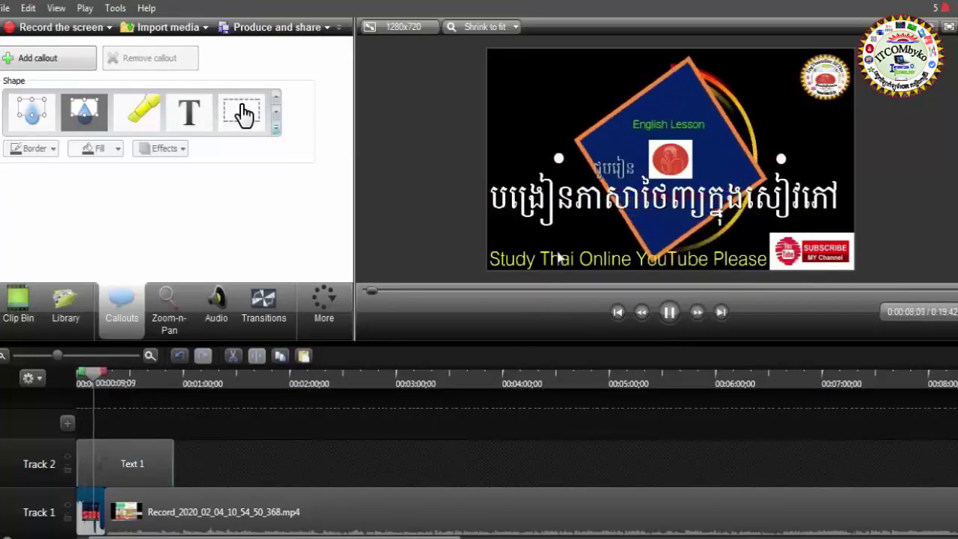
click(560, 217)
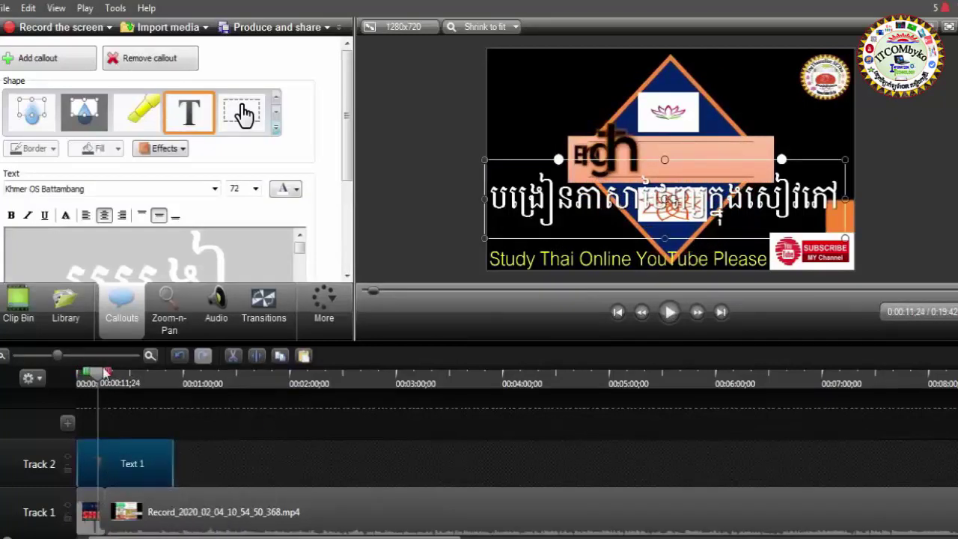
Step: Shorten the Text 1 callout to end with the intro near 0:04;23, then replay to check
click(77, 358)
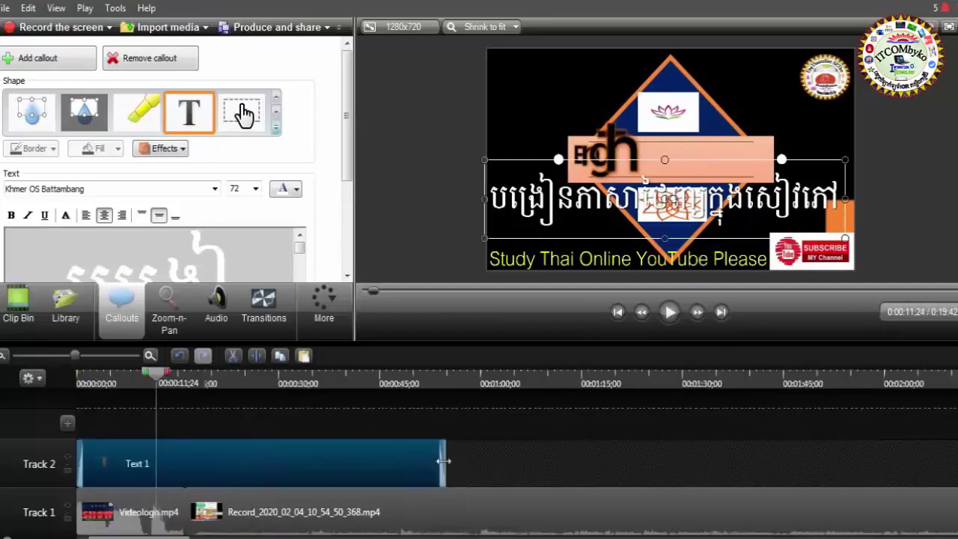
drag(442, 459, 101, 487)
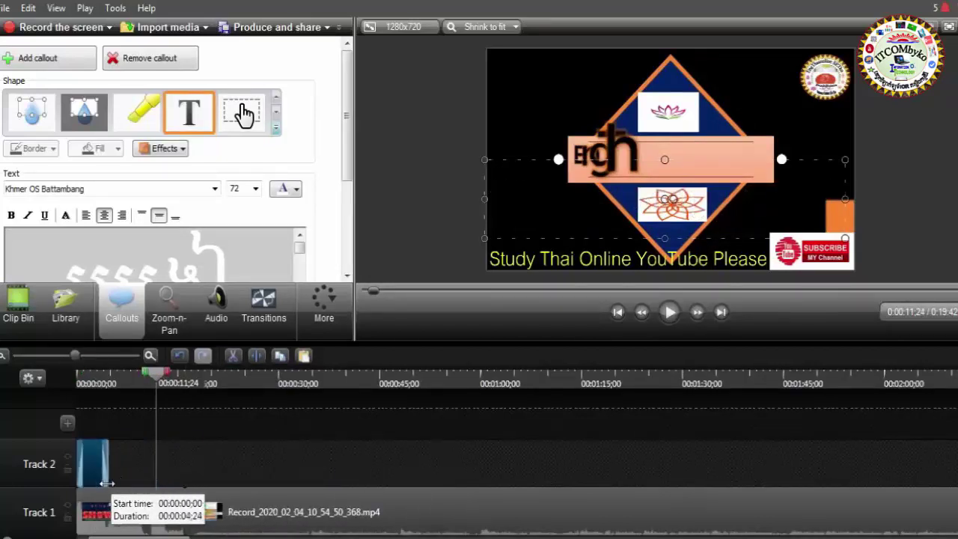
drag(372, 290, 366, 291)
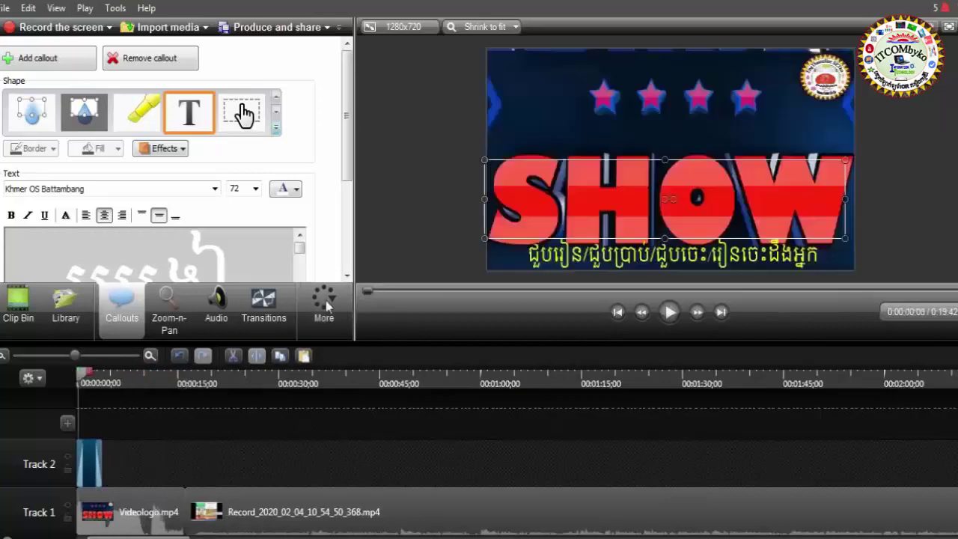
click(669, 314)
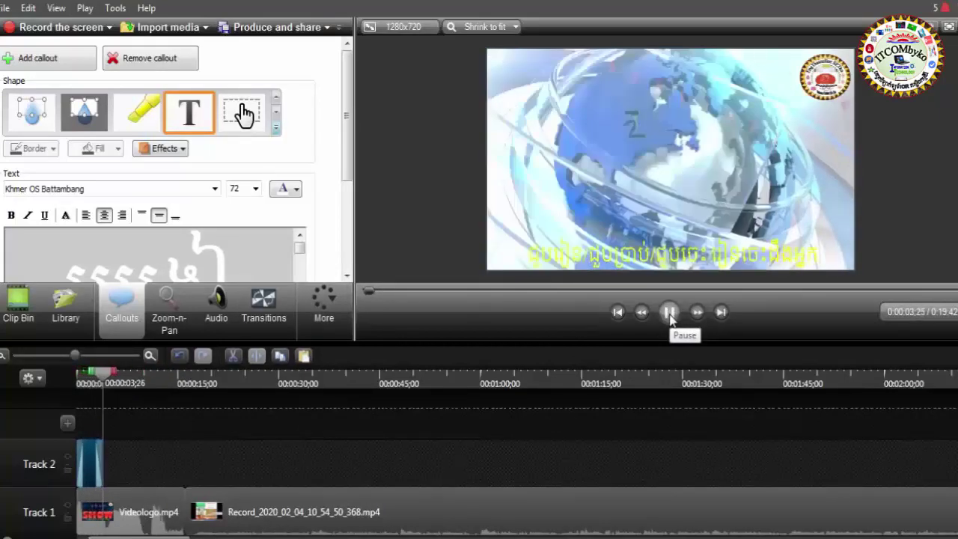
click(669, 314)
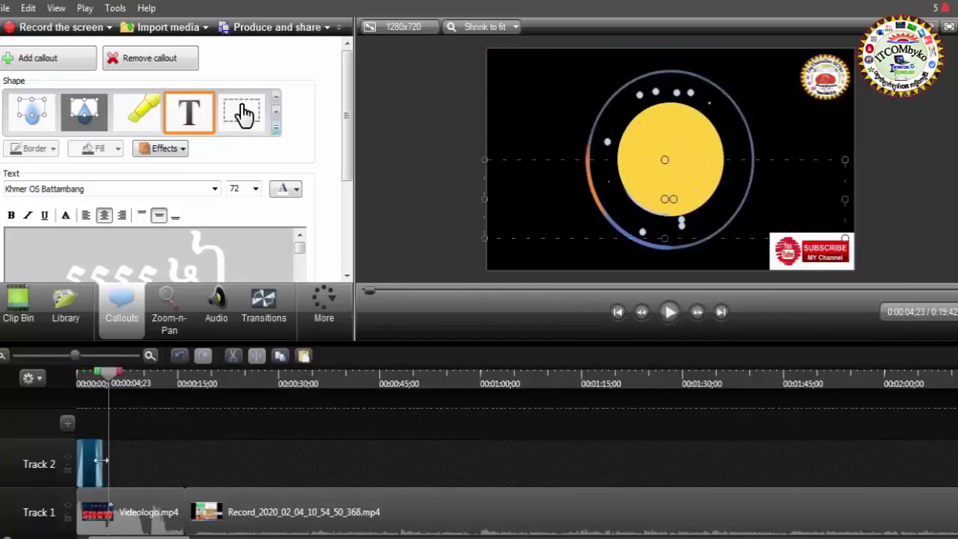
Step: Move the Khmer text callout slightly lower beneath SHOW
click(101, 466)
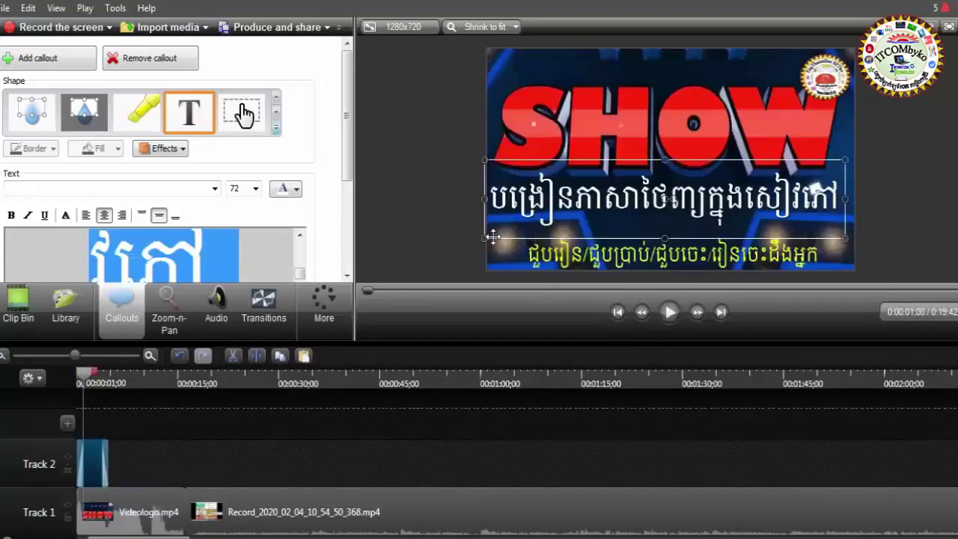
key(Down)
key(Down)
key(Down)
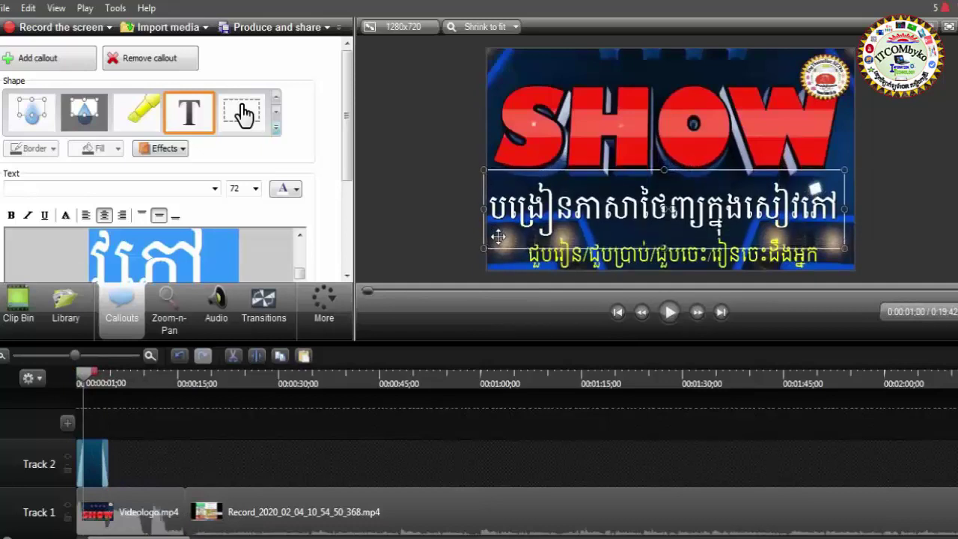
drag(499, 237, 498, 240)
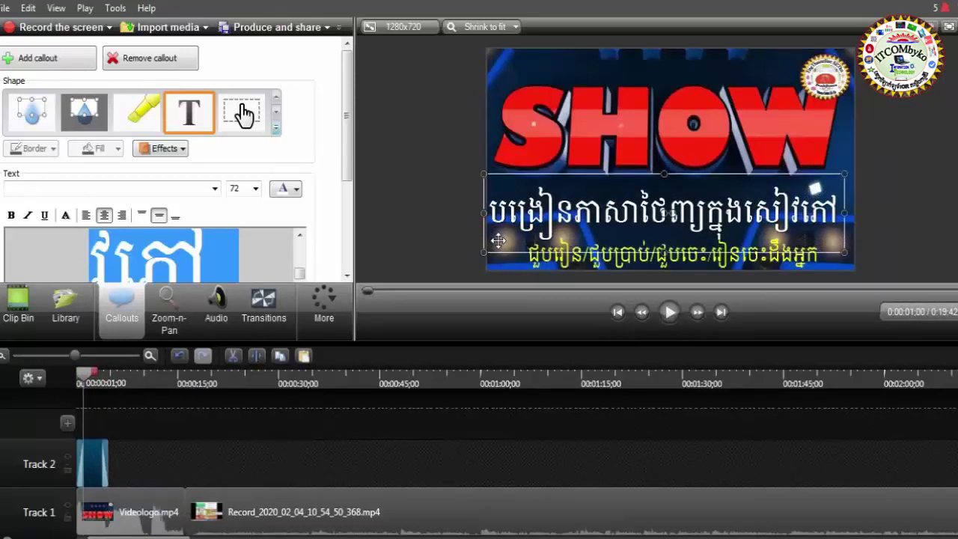
click(105, 477)
Step: Play the edited project from the start and pause at 0:14;28
click(84, 512)
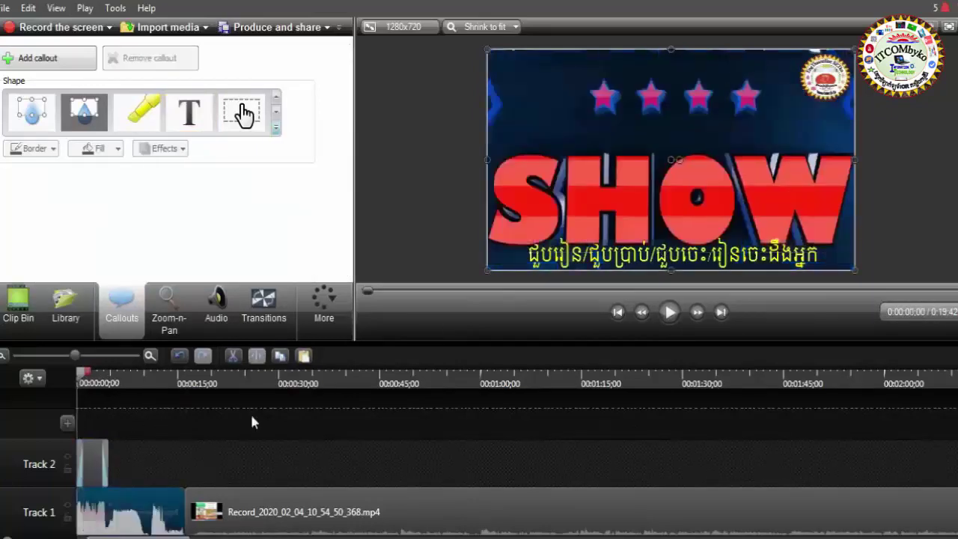
click(669, 311)
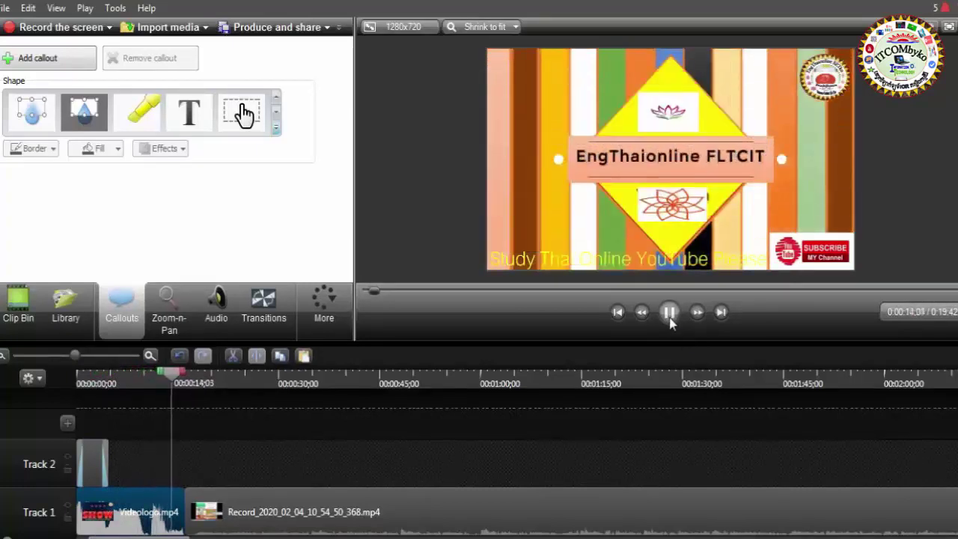
click(670, 314)
Step: Select all timeline clips with Ctrl+A and open the Production Wizard
click(317, 521)
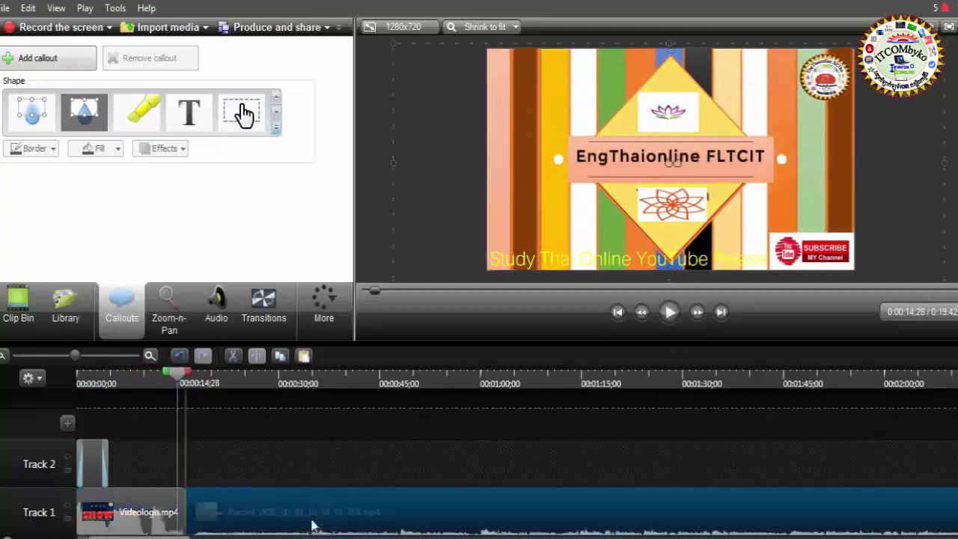
click(106, 468)
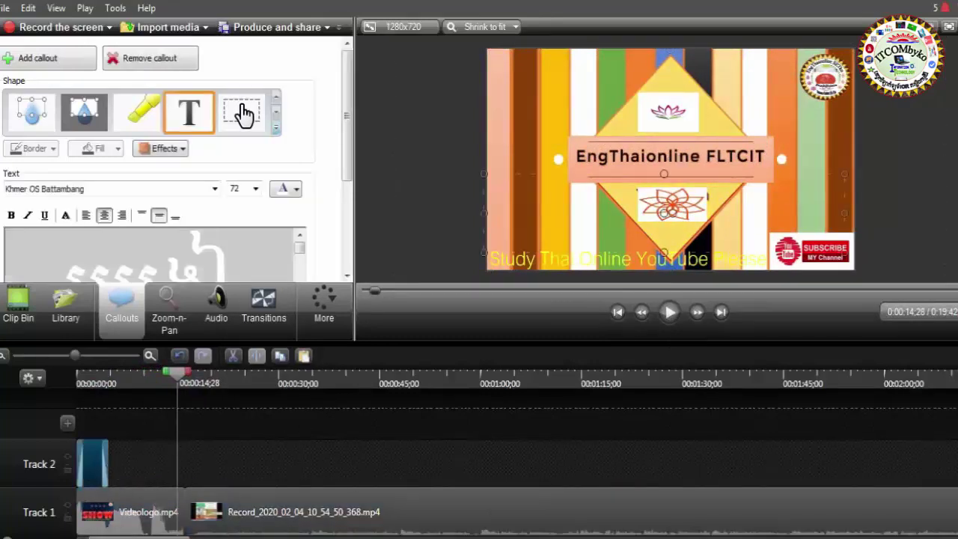
click(299, 515)
click(135, 512)
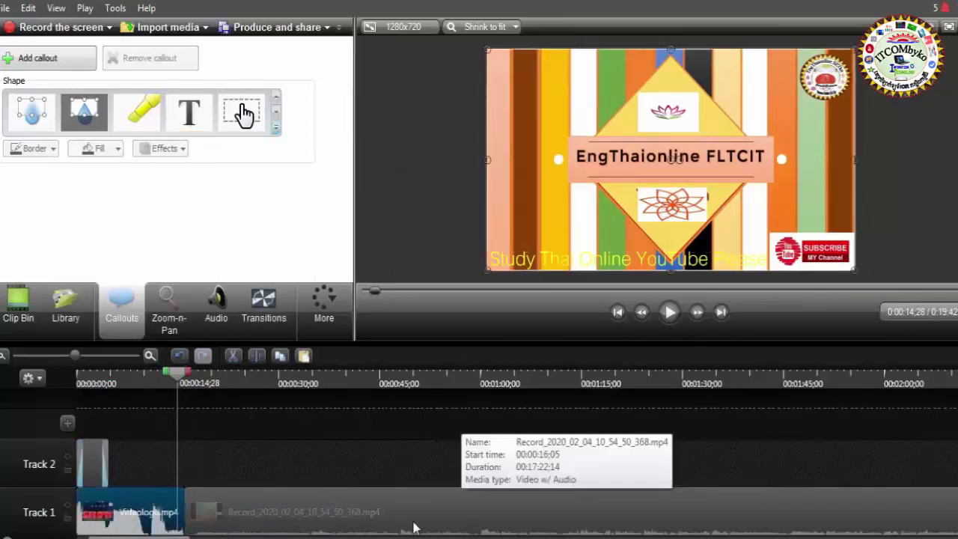
key(ctrl+a)
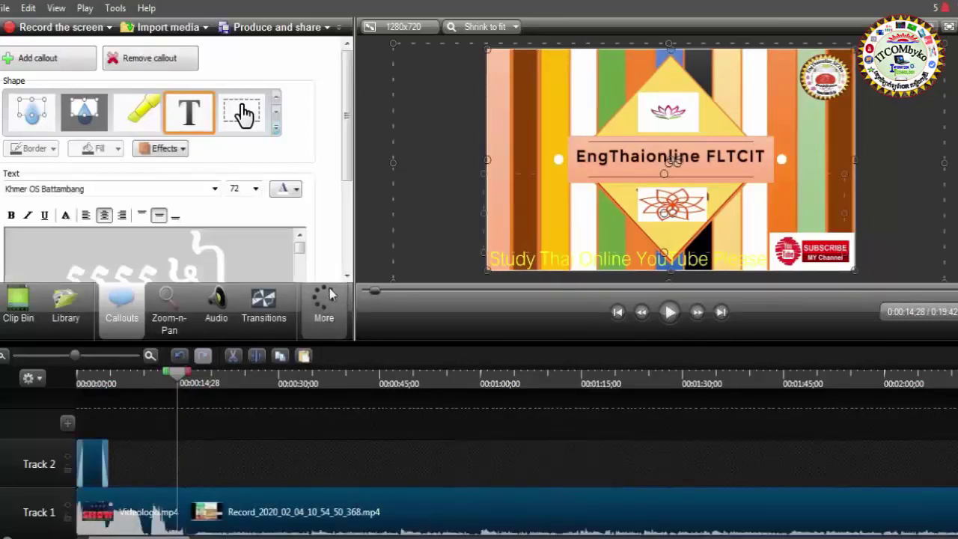
click(284, 28)
Step: Choose the MP4 only (up to 720p) preset and name the production 'VideoLesson thai'
click(605, 134)
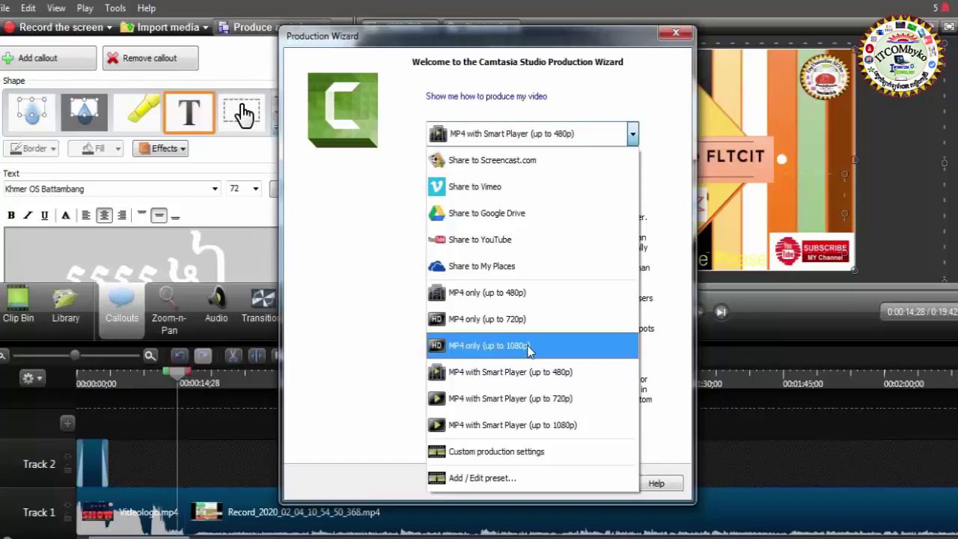
click(528, 327)
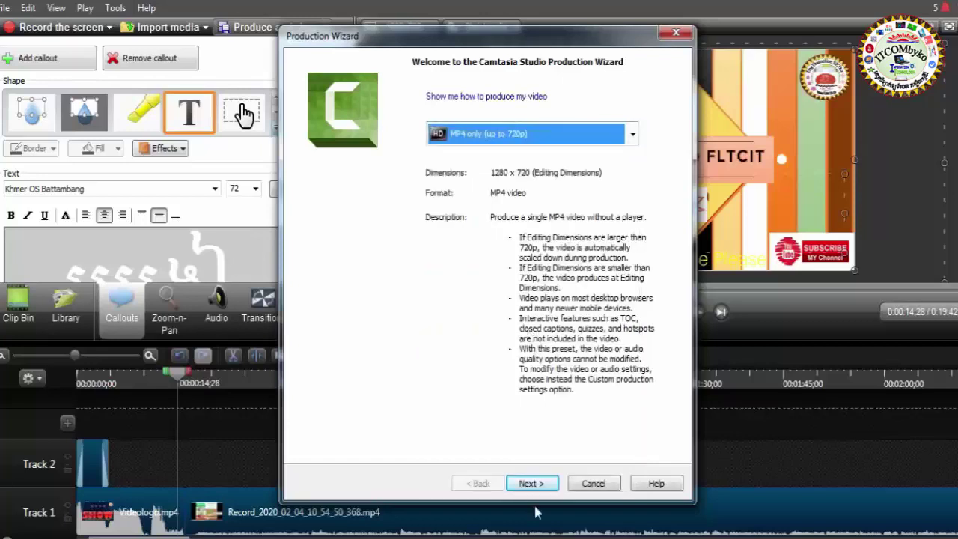
click(531, 483)
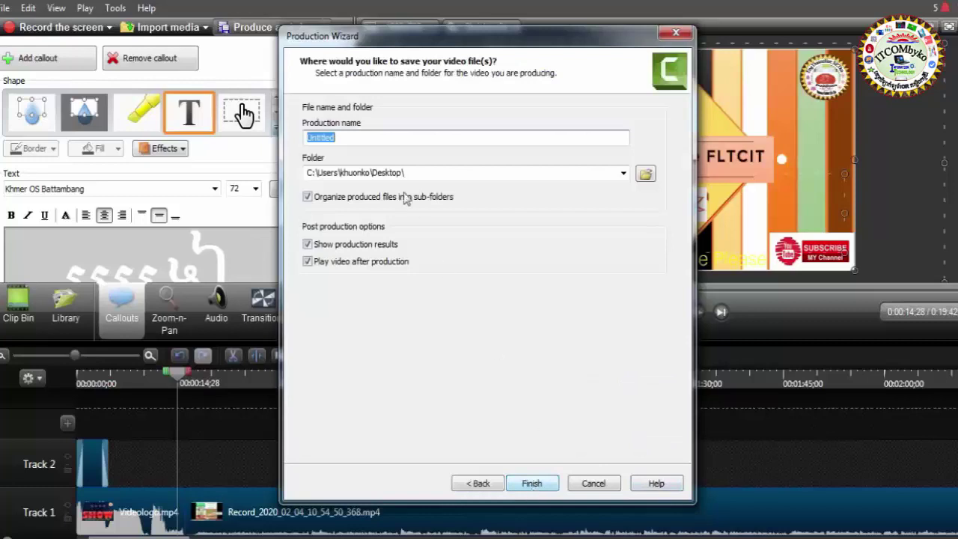
click(376, 142)
text(V)
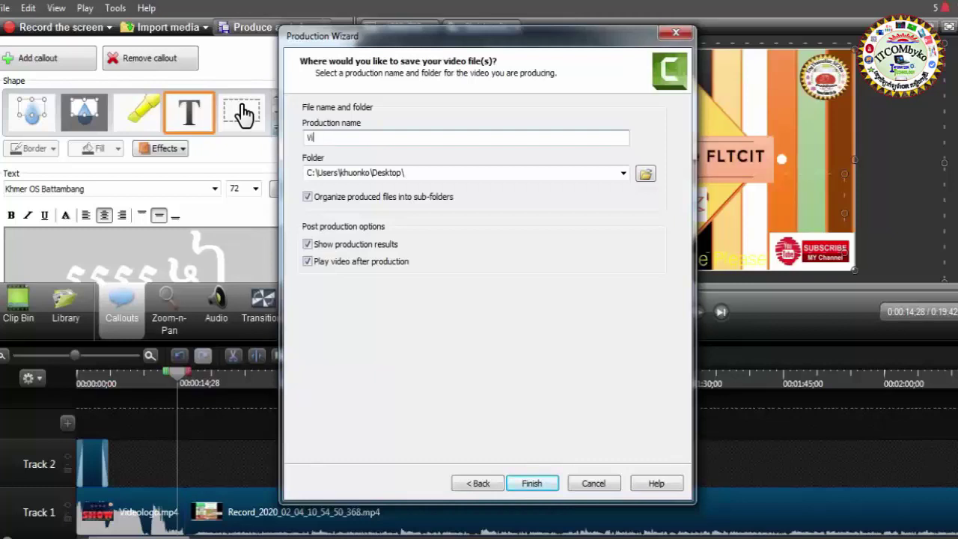
text(deoLesson thai)
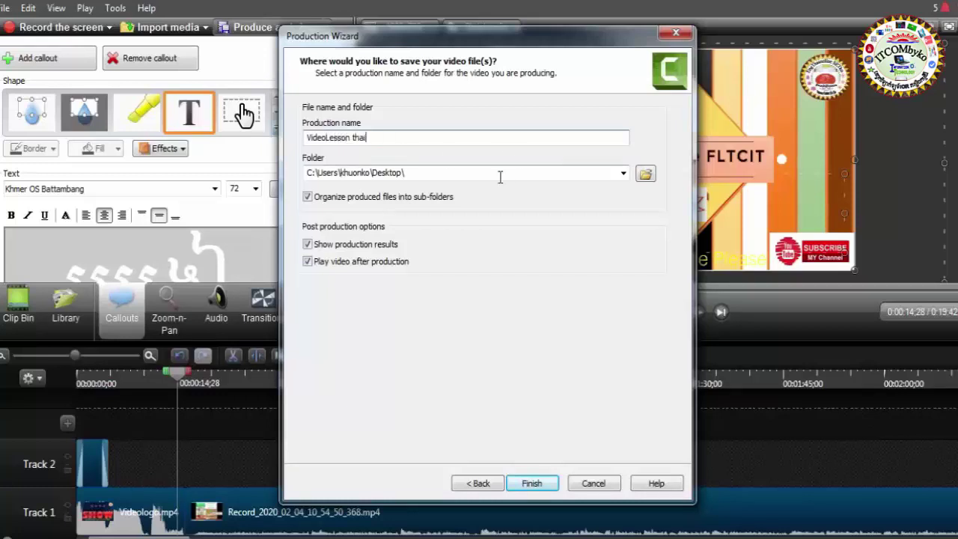
Step: Finish the Production Wizard to begin rendering VideoLesson thai
click(531, 485)
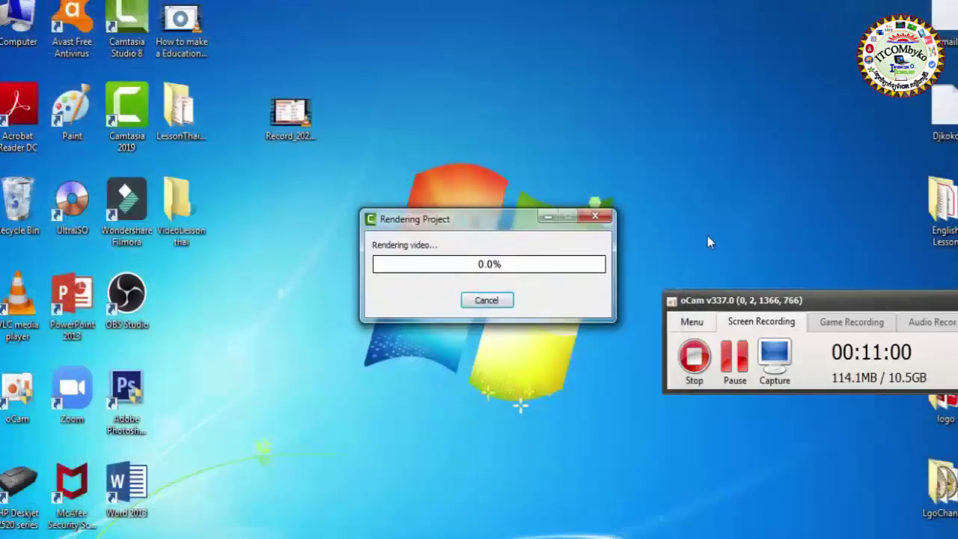